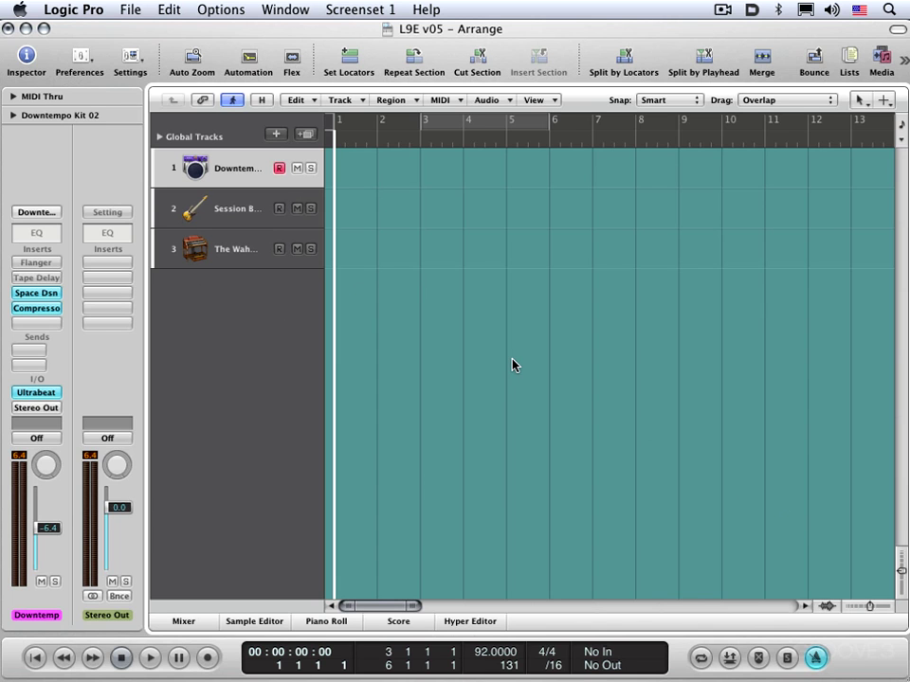
Step: Play the arrangement, then restore the Downtempo Kit 02 region on track 1 and view its settings
key(space)
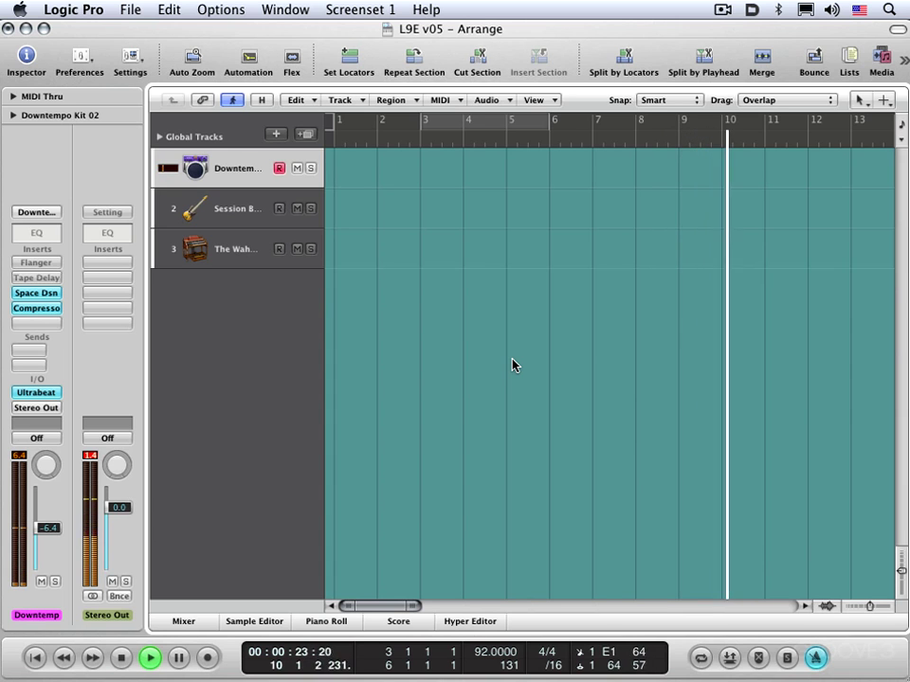
key(space)
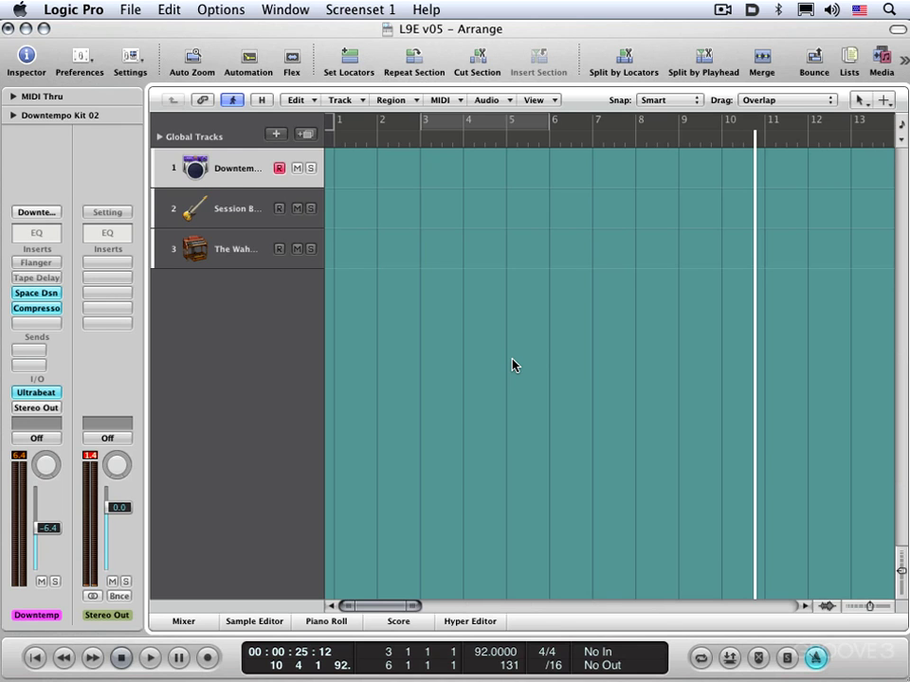
key(super+z)
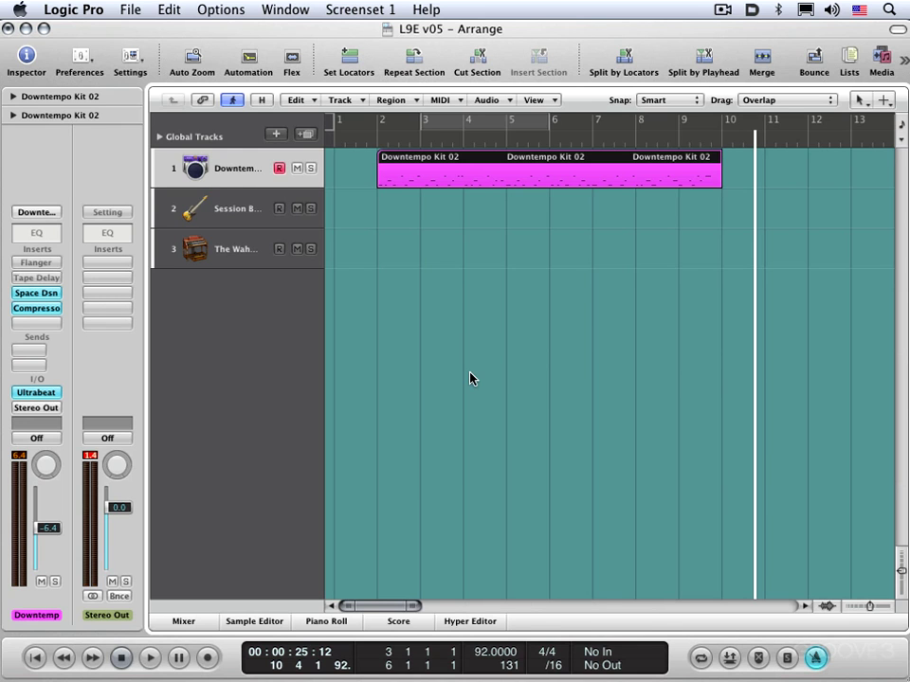
click(13, 96)
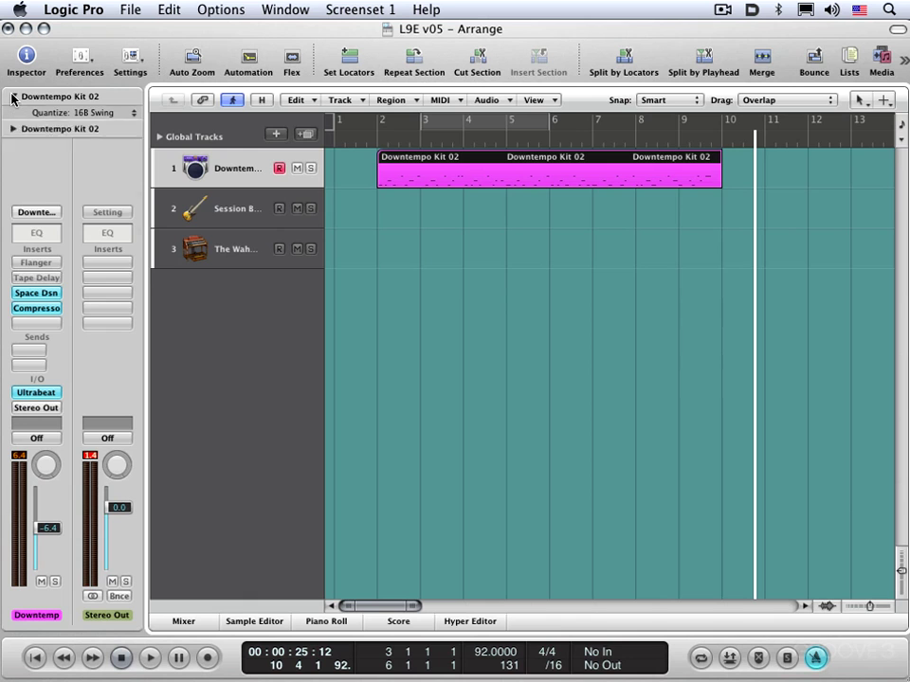
click(469, 236)
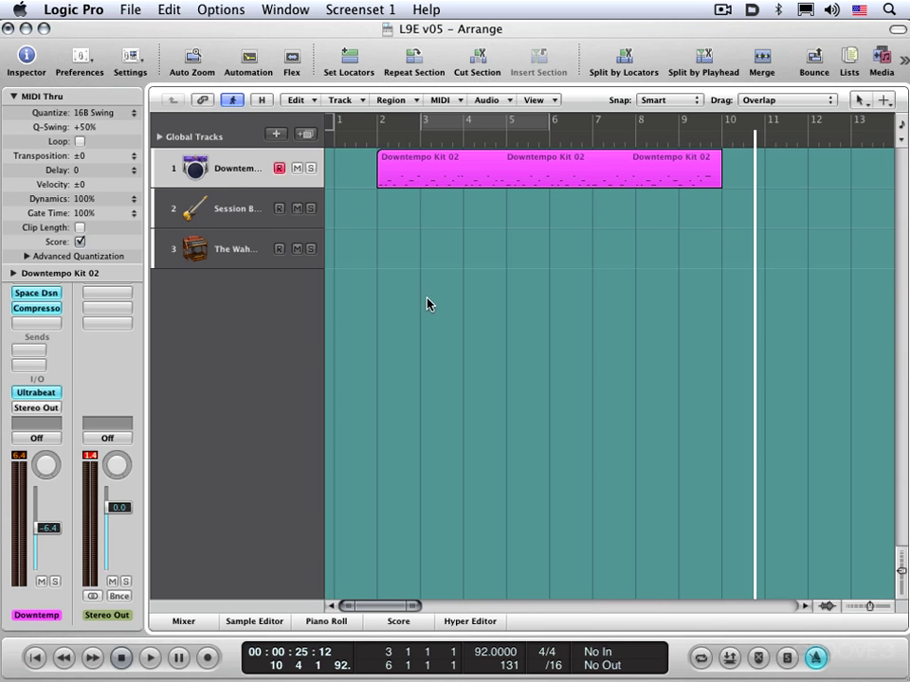
Step: Duplicate the drum track and give the copy a Downtempo Kit 02 region spanning bars 2–10
key(super+d)
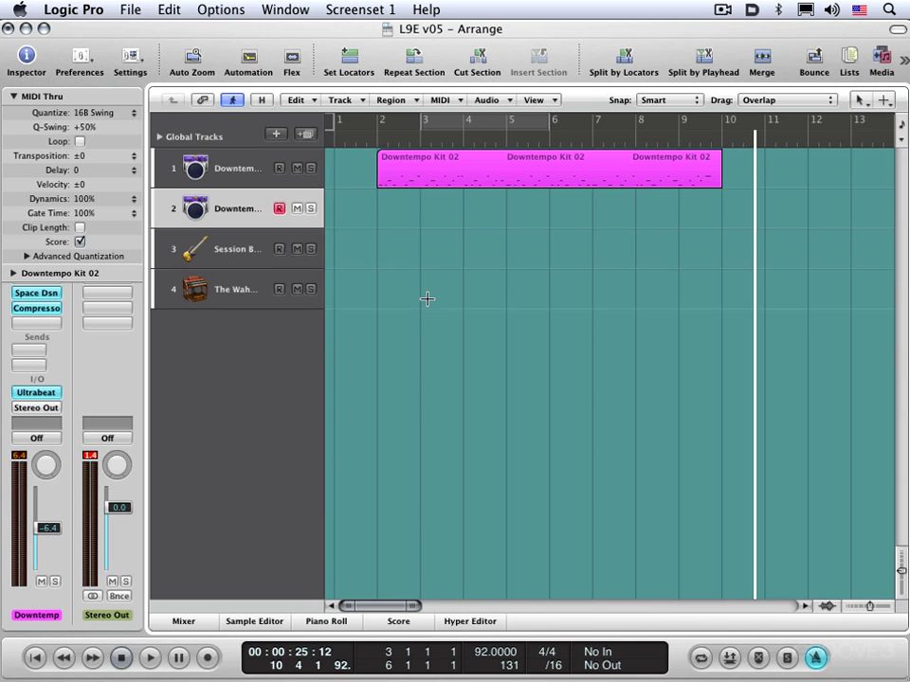
click(378, 144)
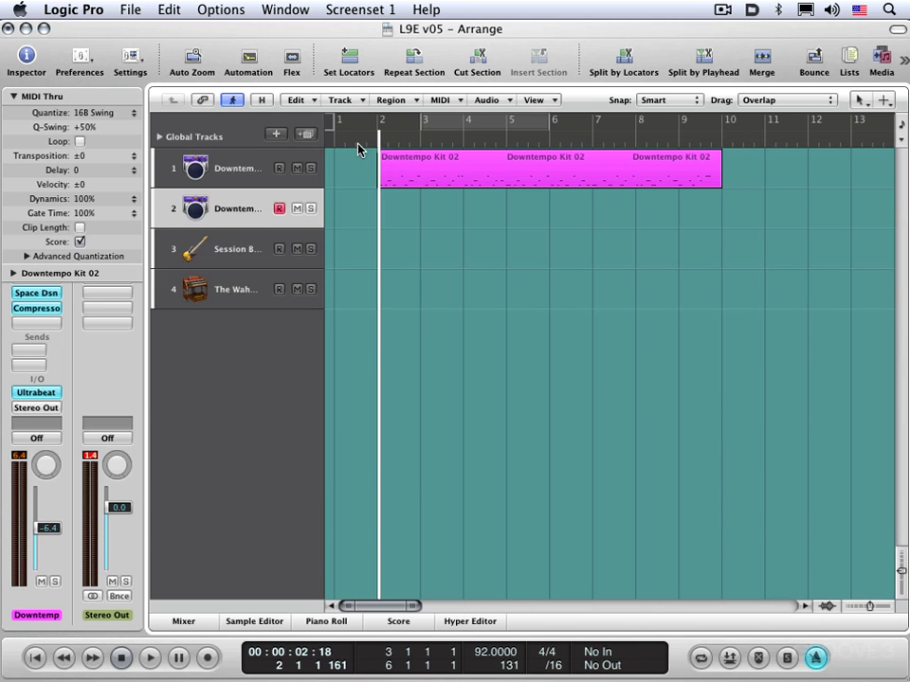
key(Return)
key(space)
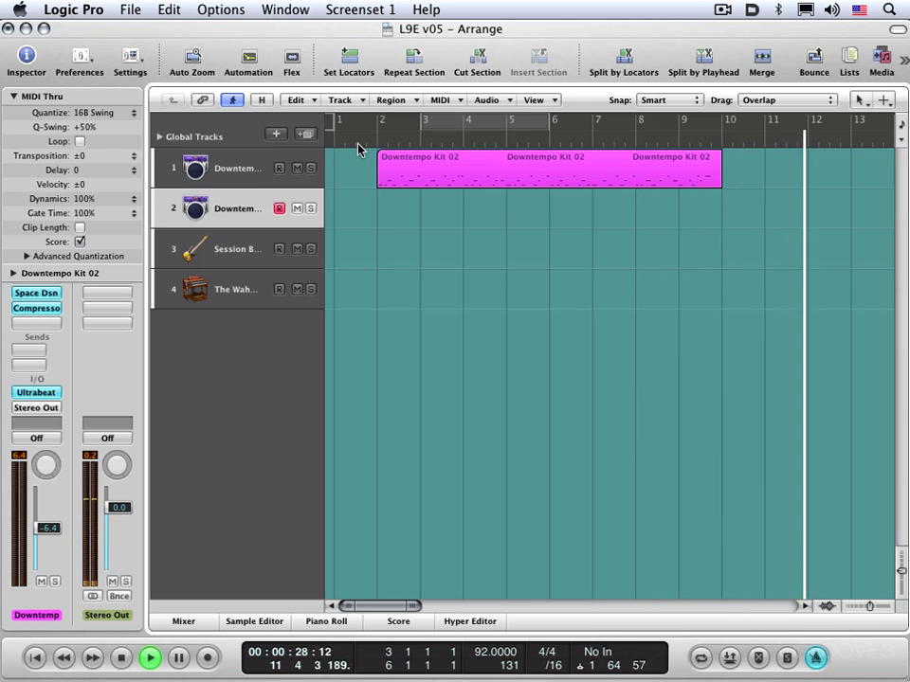
key(super+z)
key(space)
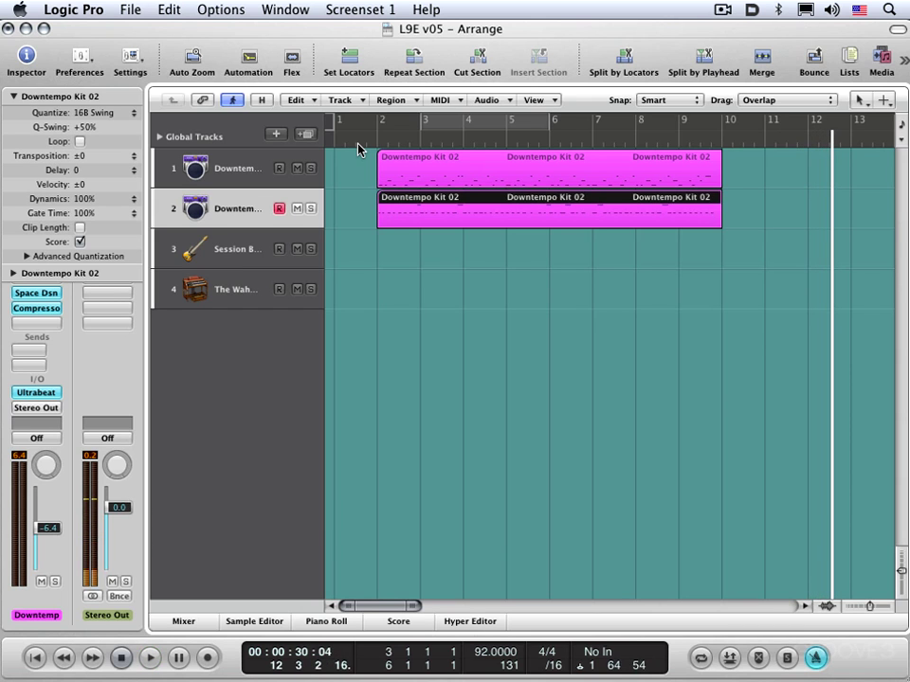
double_click(229, 169)
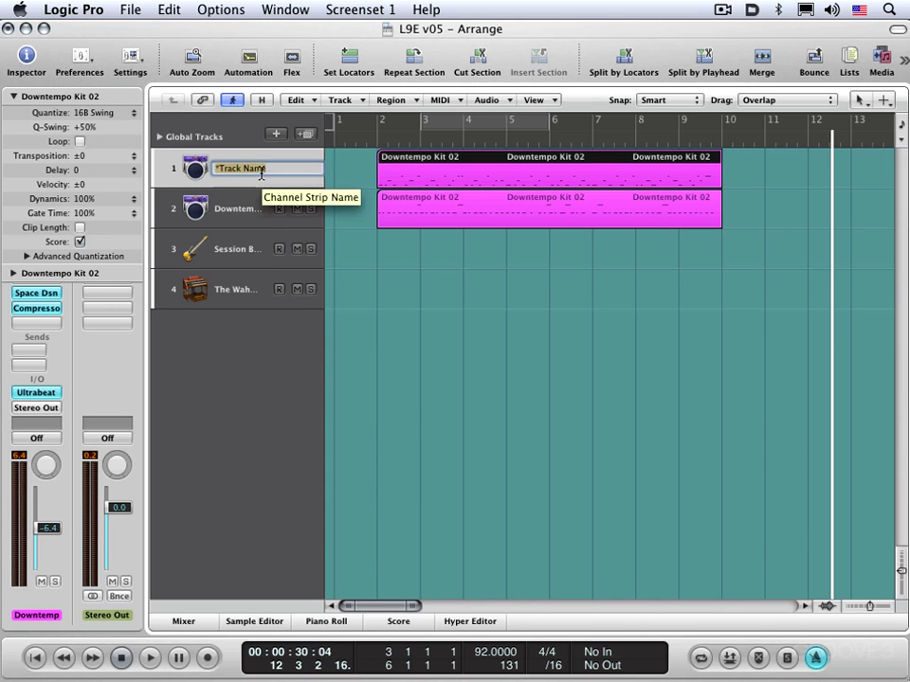
Step: Rename the first two tracks 'drums' and 'hi hats'
text(drums)
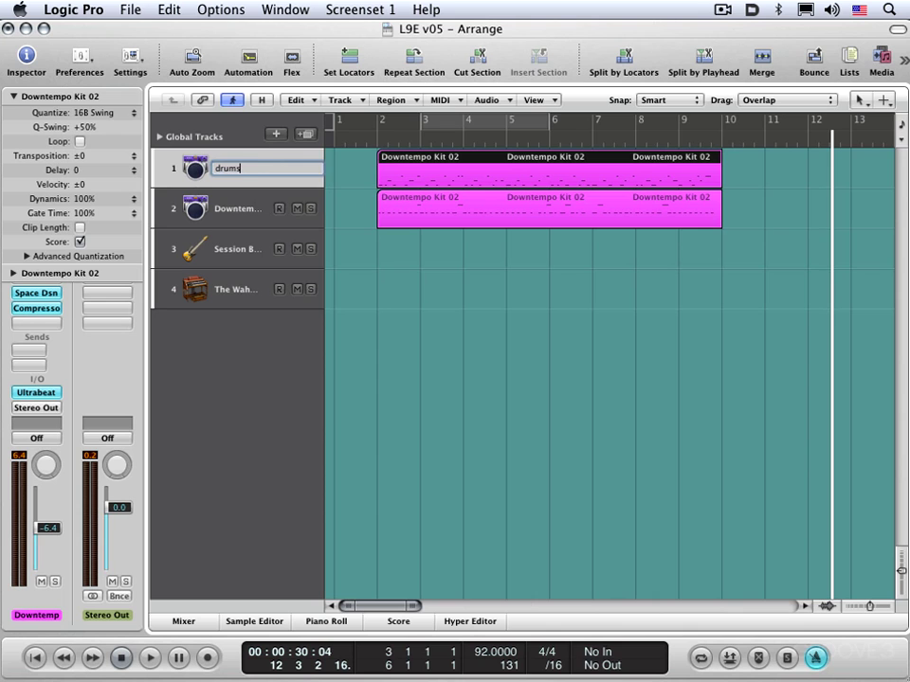
key(Tab)
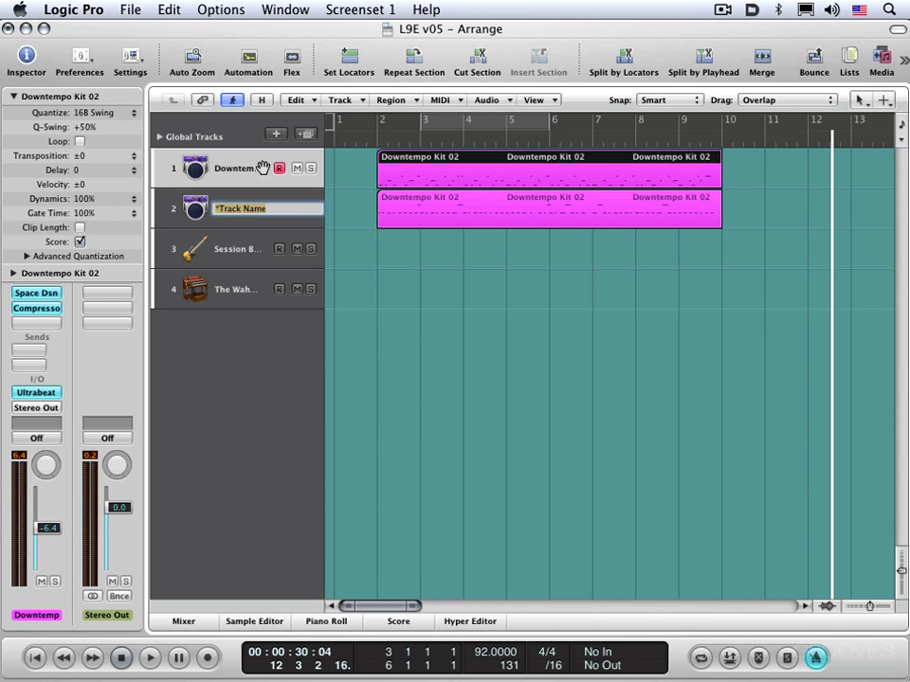
text(hi hats)
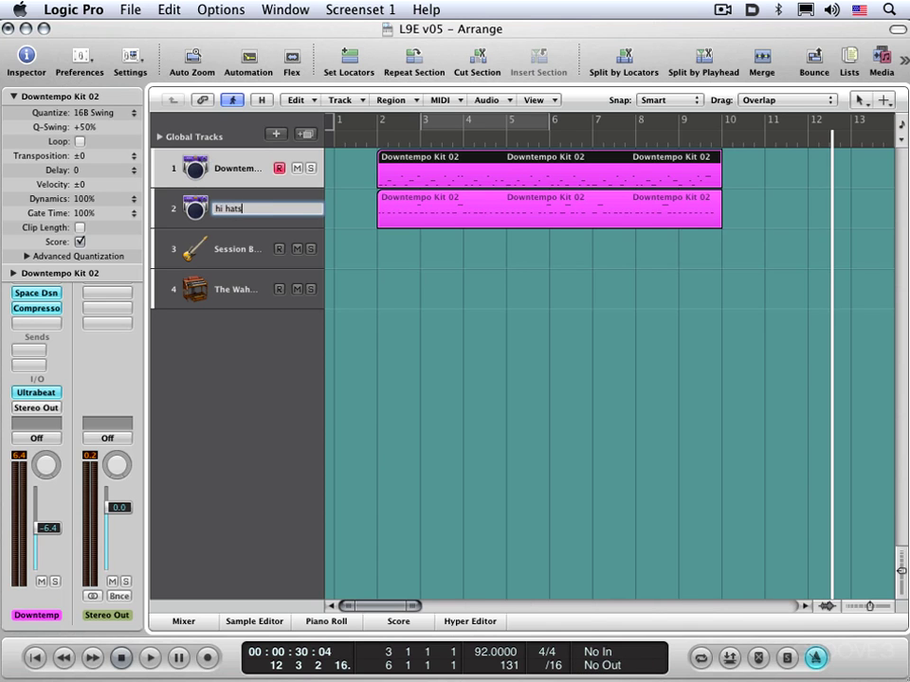
key(Escape)
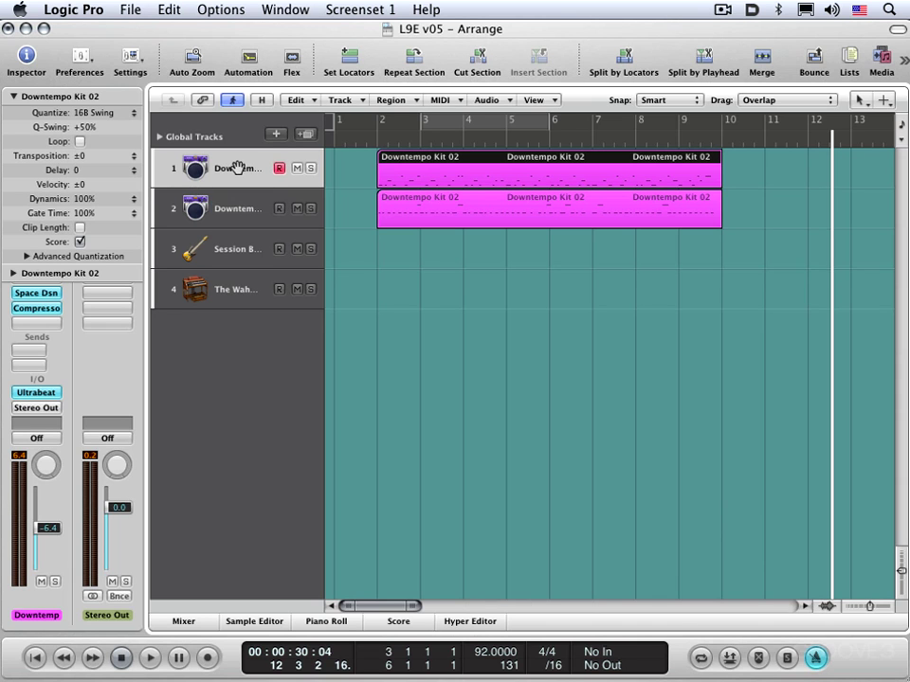
Step: Set the track header Names option to Track Name instead of auto names
right_click(237, 168)
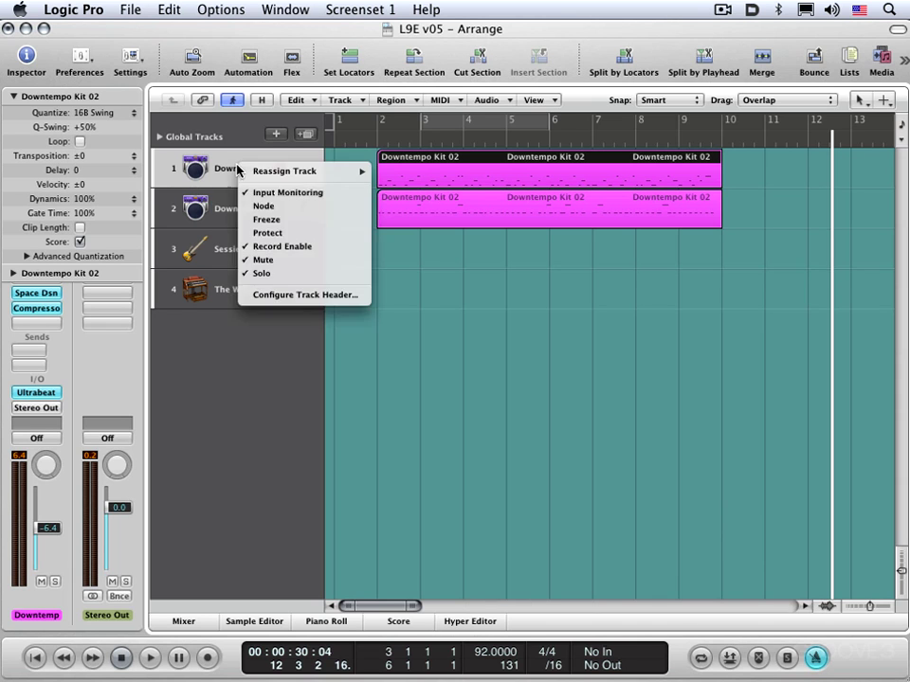
click(281, 290)
click(371, 179)
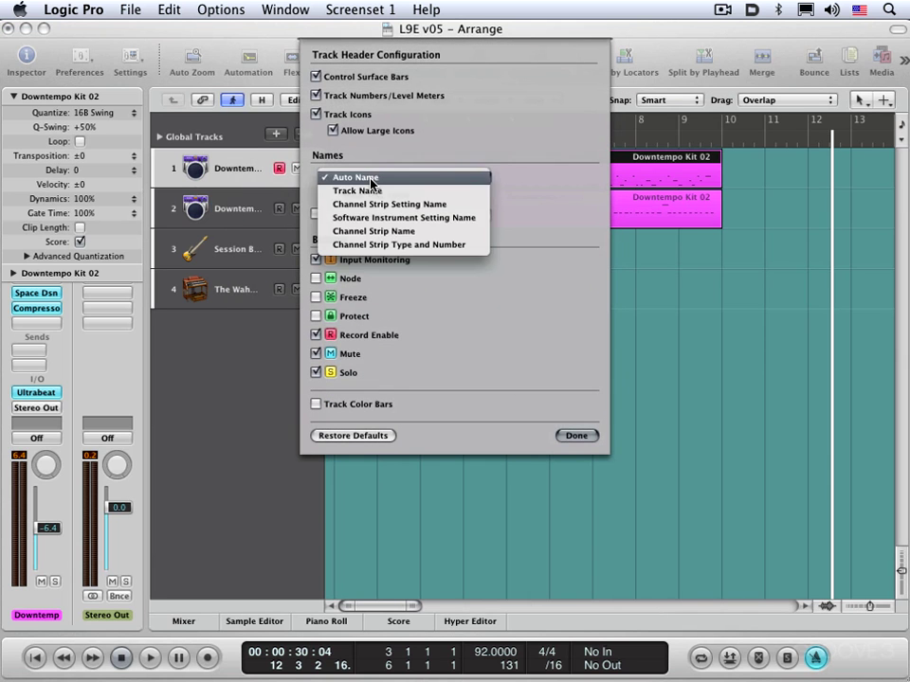
click(373, 193)
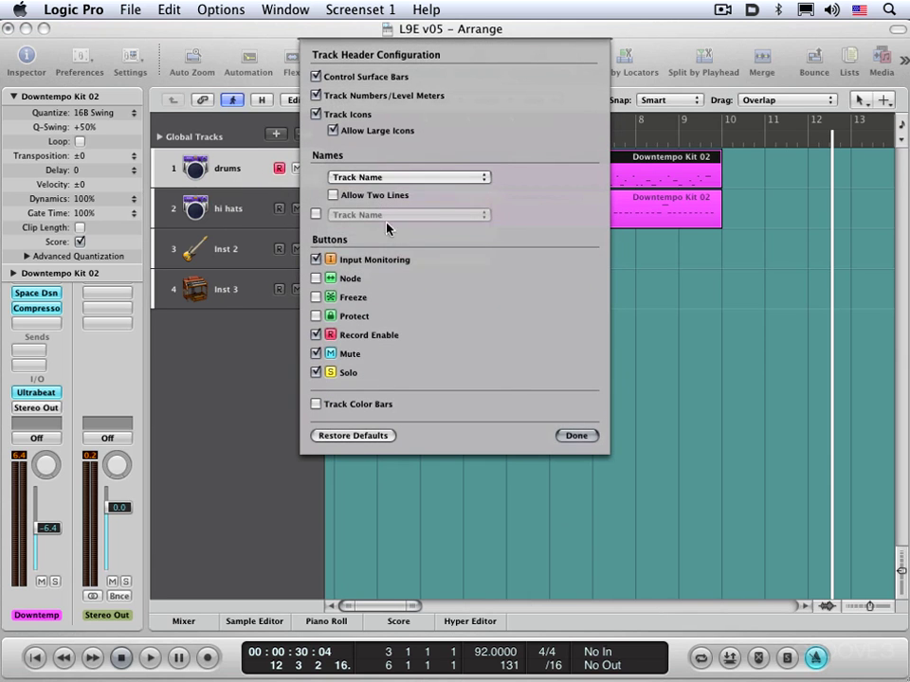
click(572, 435)
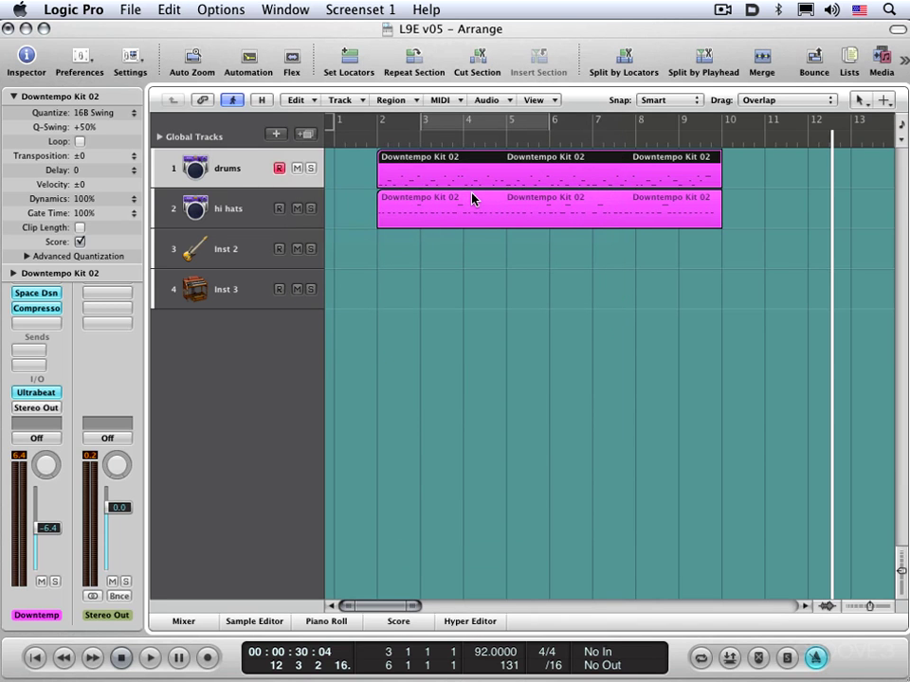
key(Return)
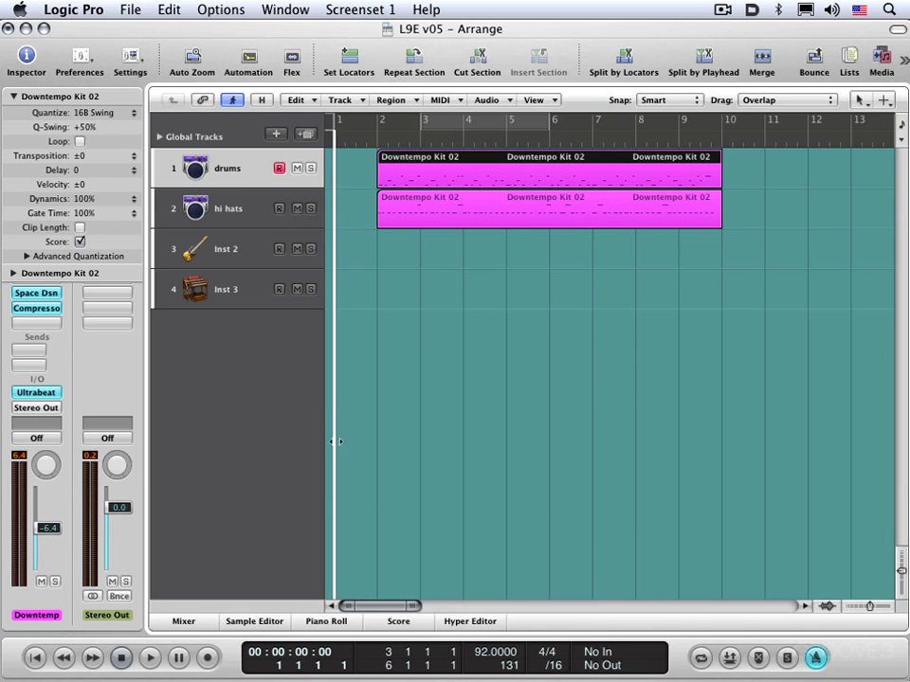
Step: Switch the record mode to Record/Record Repeat and put the playhead at bar 2
right_click(209, 658)
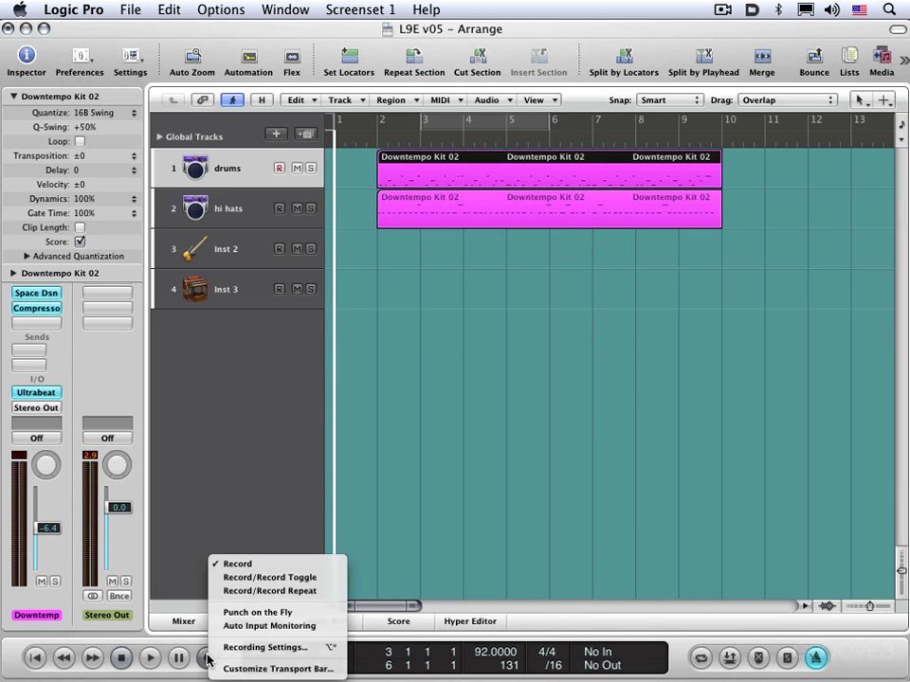
click(250, 592)
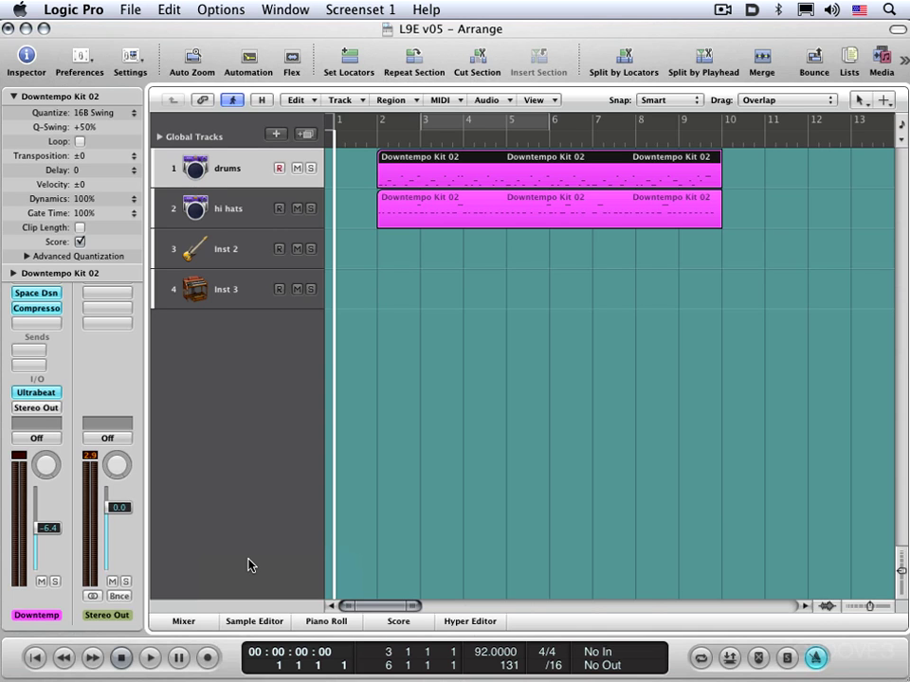
key(period)
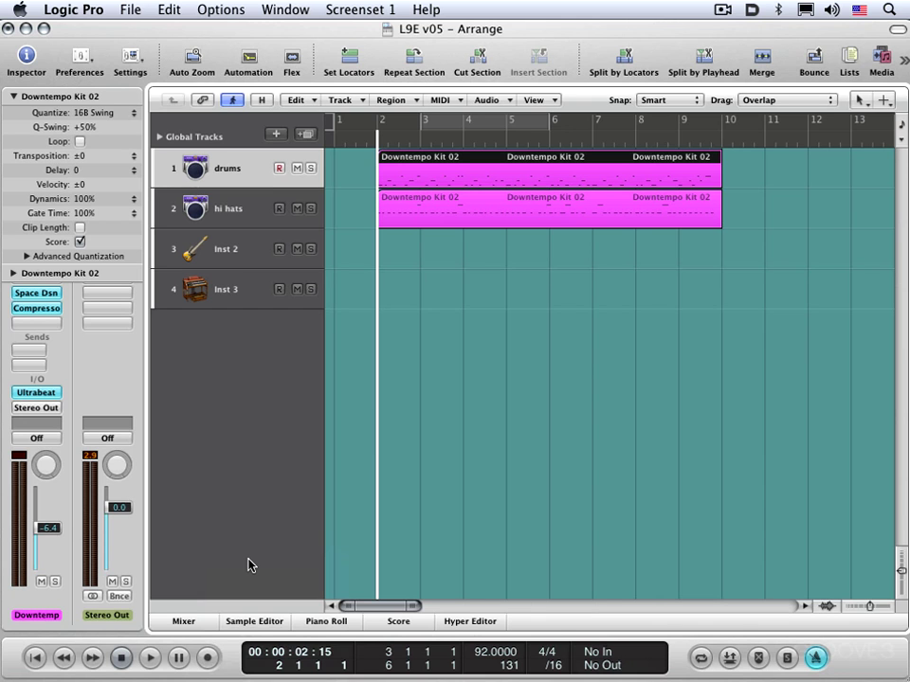
Step: Record a Session Bass take on Inst 2 from bar 2 to about bar 10, discarding two false starts
click(235, 249)
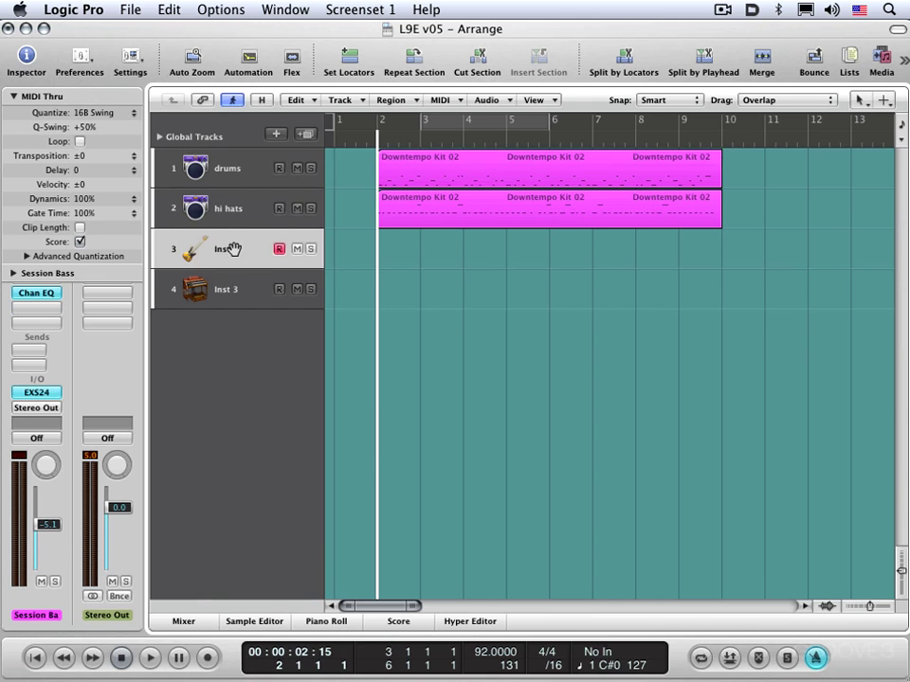
key(r)
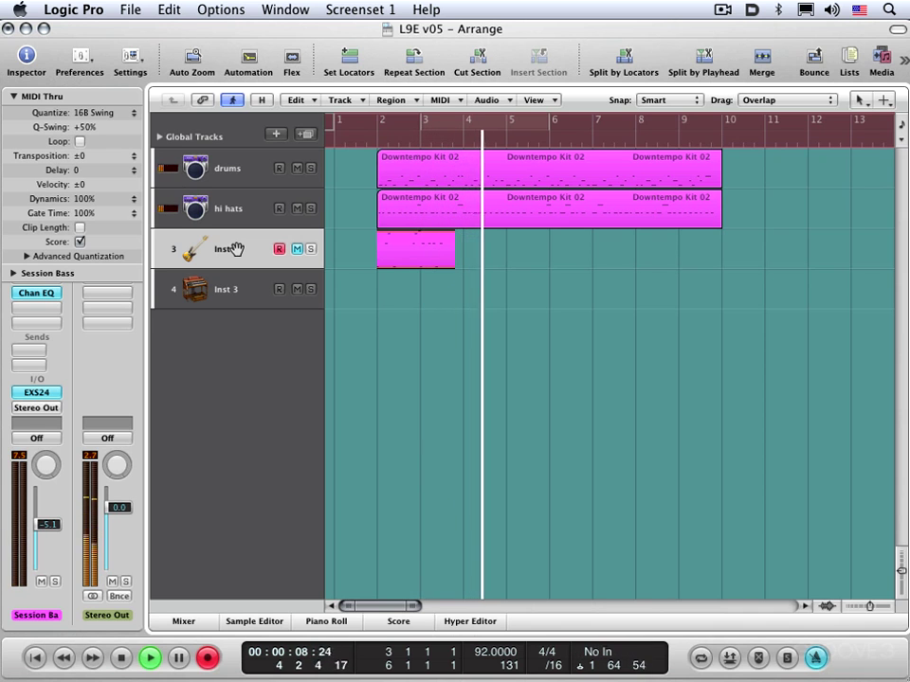
key(super+period)
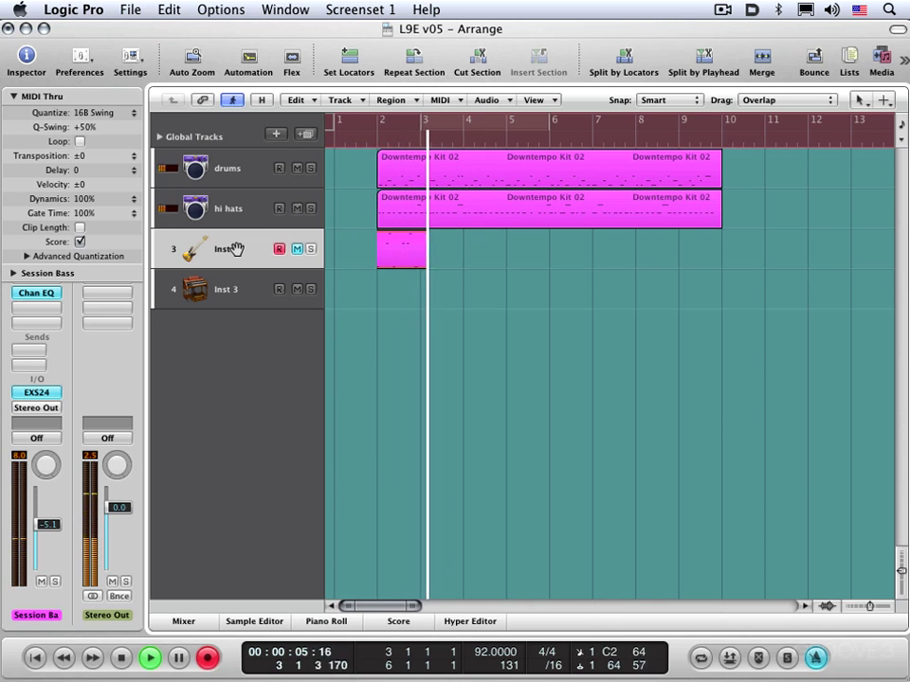
key(super+period)
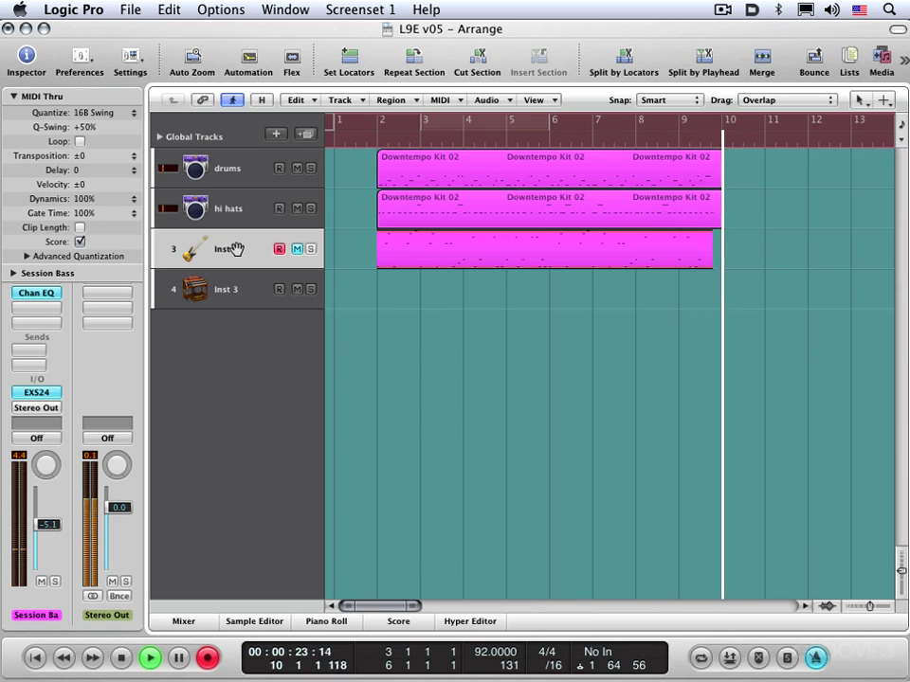
key(space)
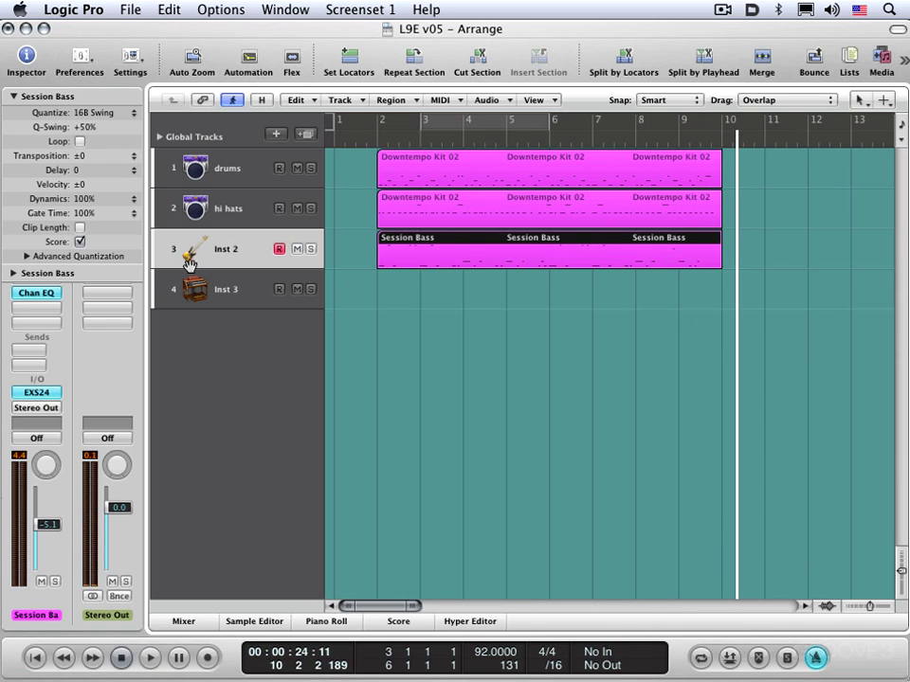
Step: Set Record/Record Toggle mode, select Inst 3 at bar 2, and lower its volume to -10.2
right_click(209, 658)
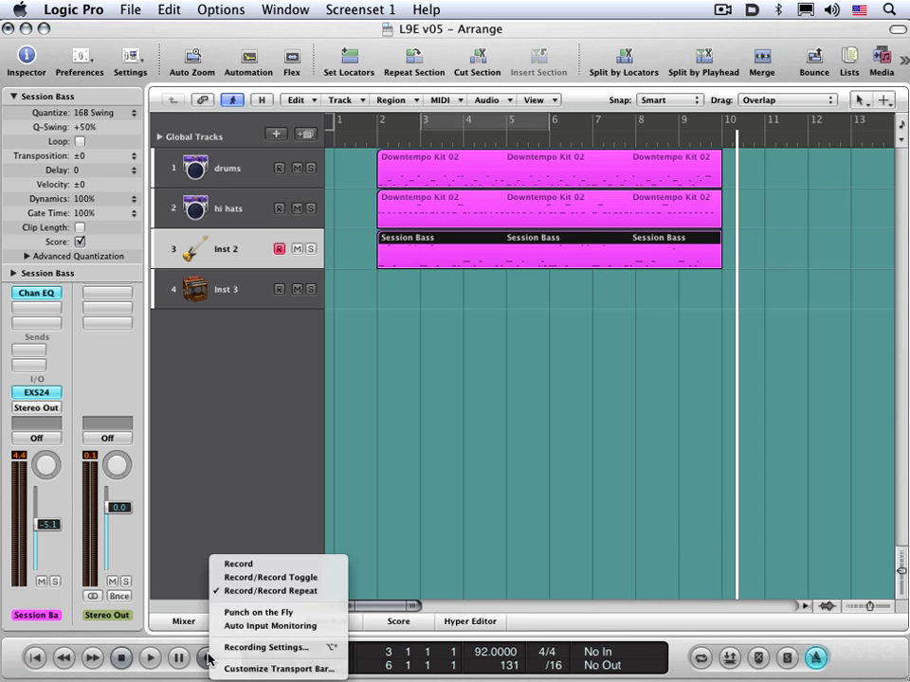
click(243, 580)
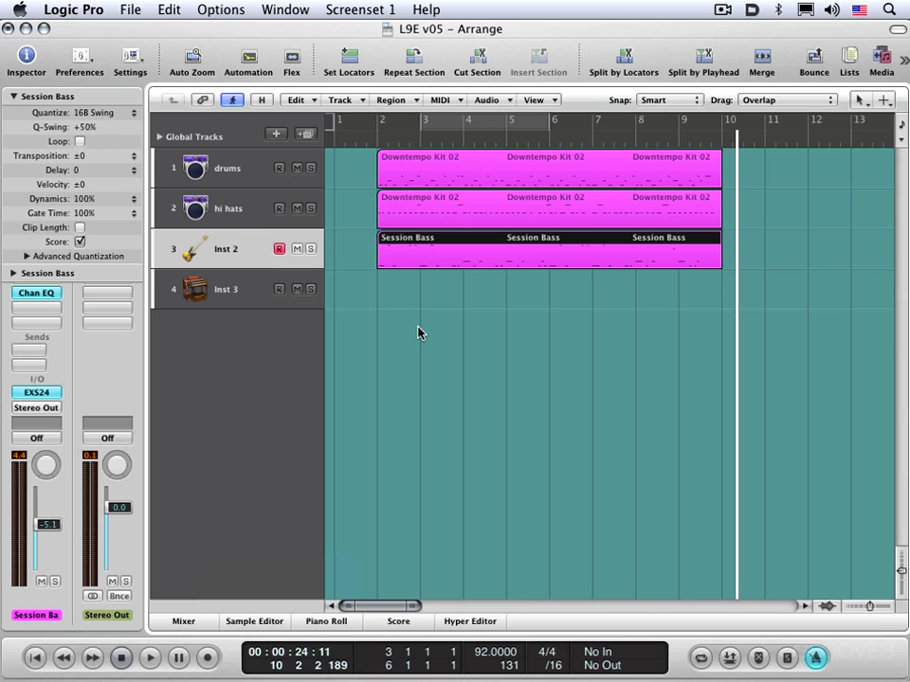
key(Return)
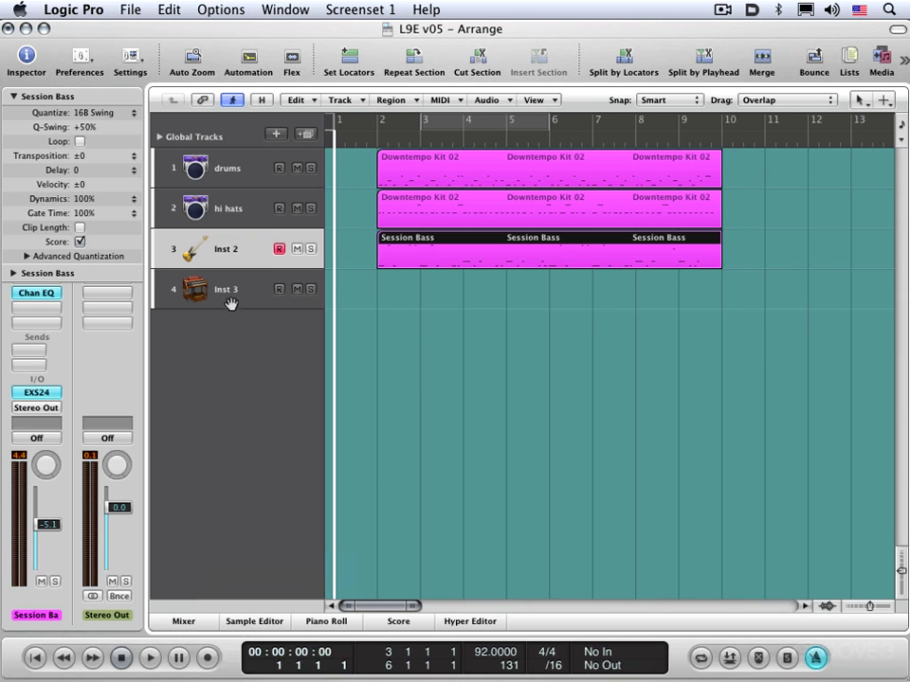
click(241, 290)
click(370, 143)
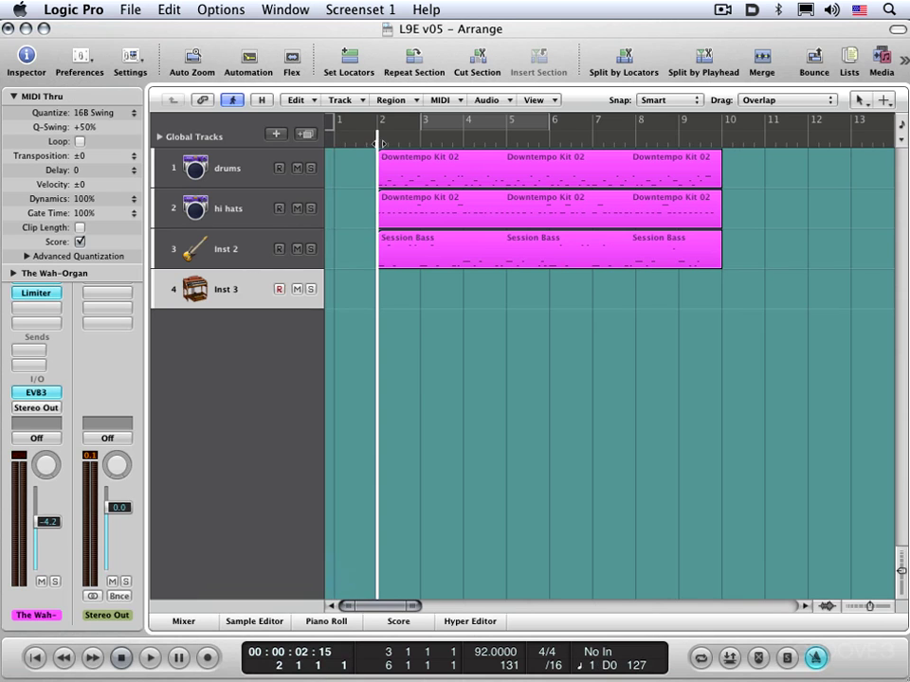
drag(55, 524, 52, 536)
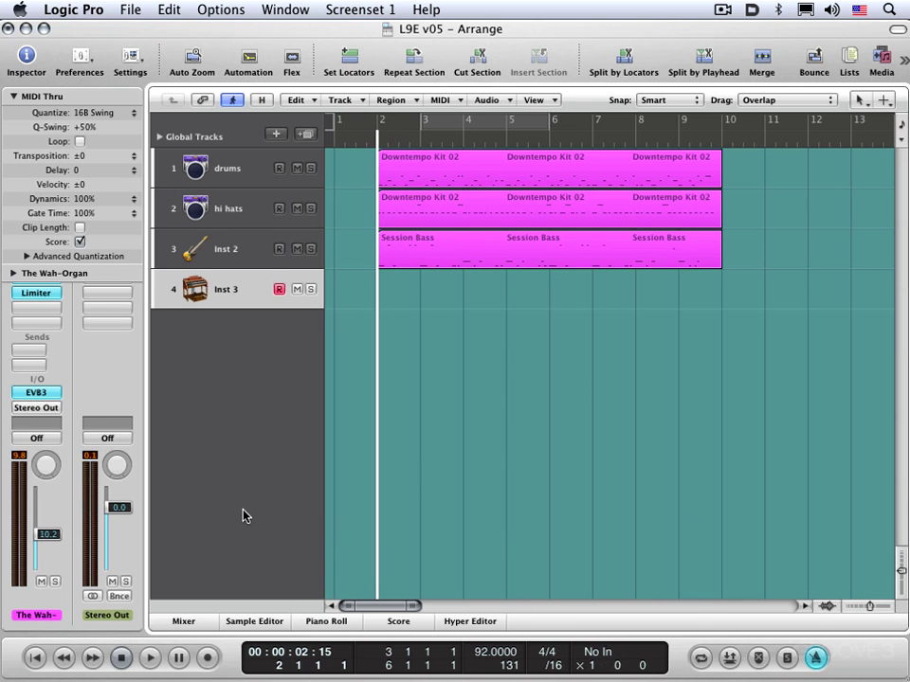
Step: Toggle two short Jazzy 2 organ phrases in during playback, then delete the one near bar 5
key(r)
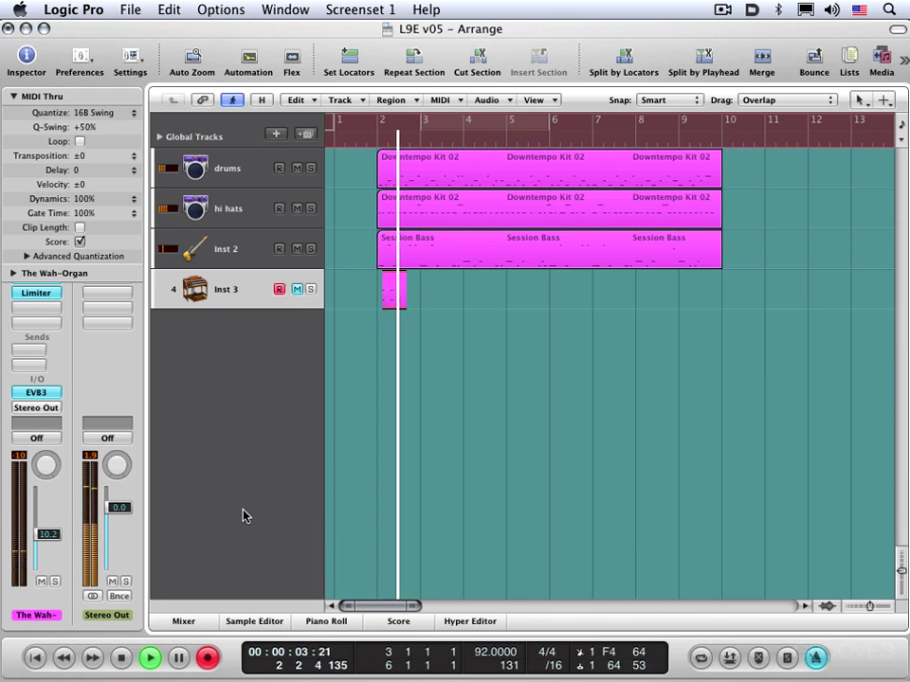
key(shift+r)
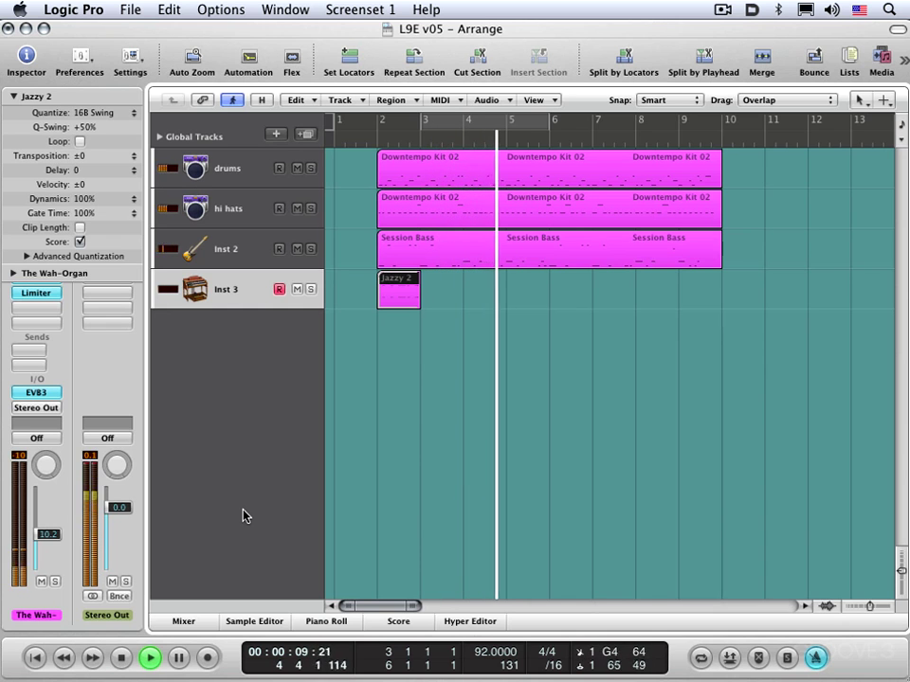
key(r)
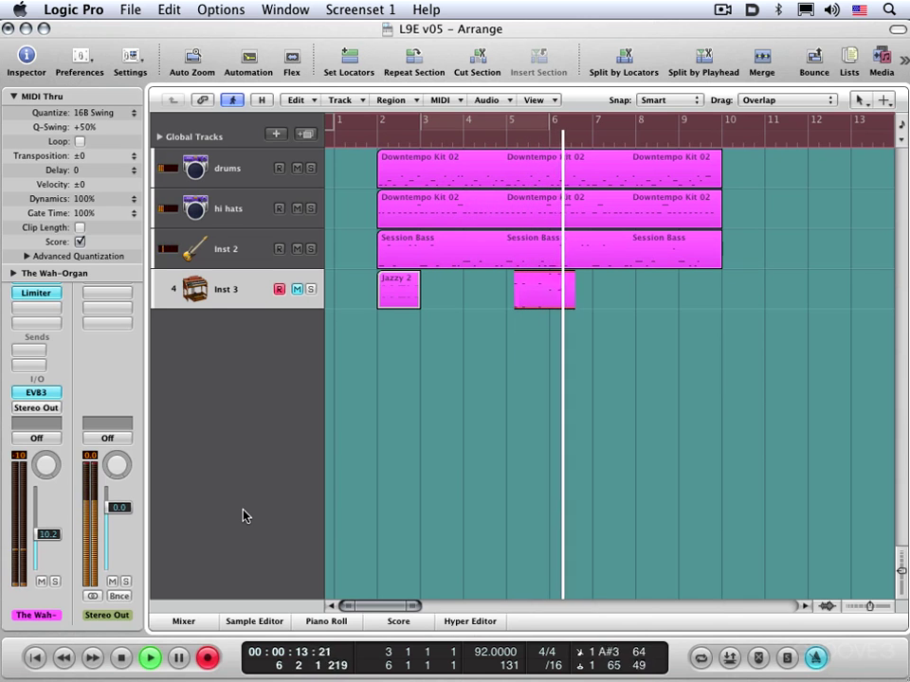
key(r)
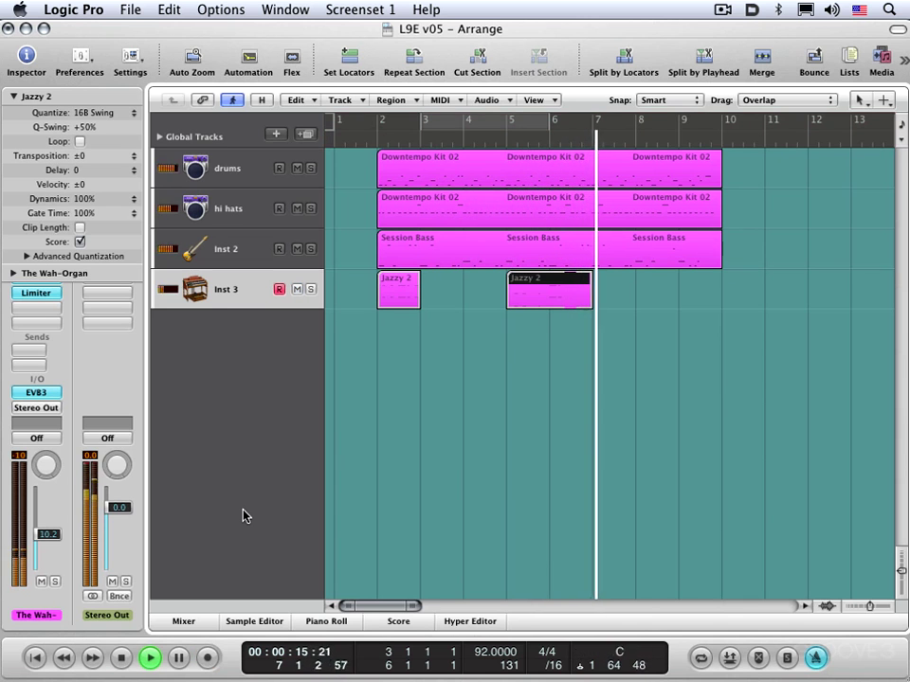
key(space)
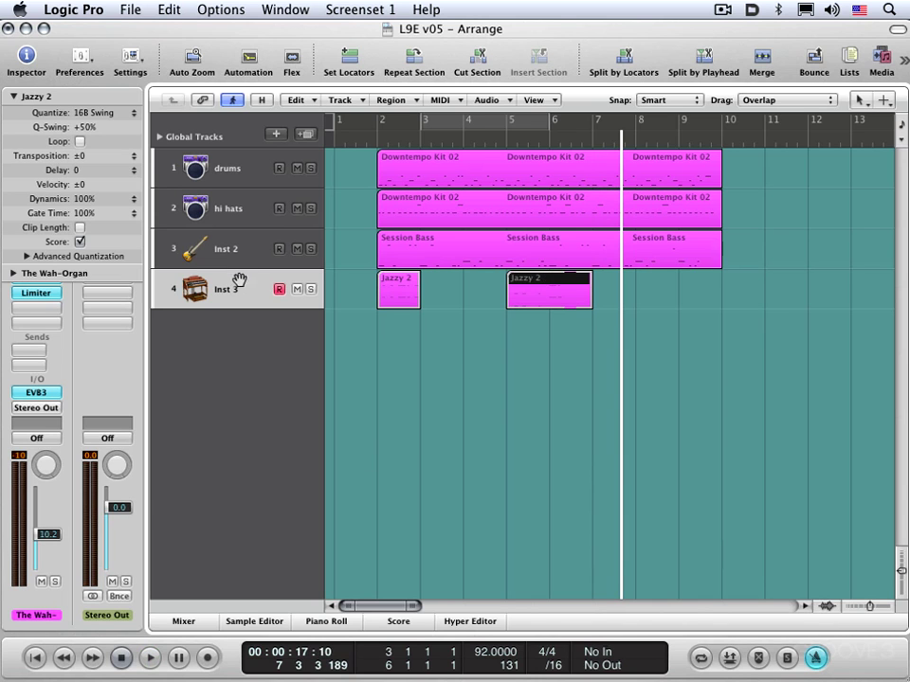
key(Delete)
Step: Delete the bar-2 Jazzy 2 region and record one full organ take from bar 2 to bar 10
click(401, 279)
key(Delete)
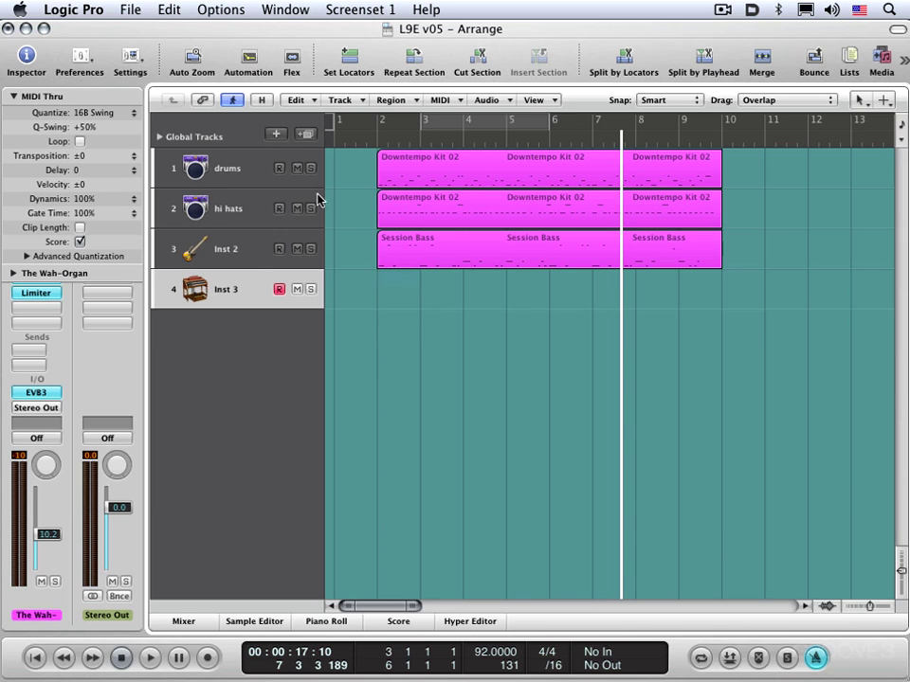
key(Return)
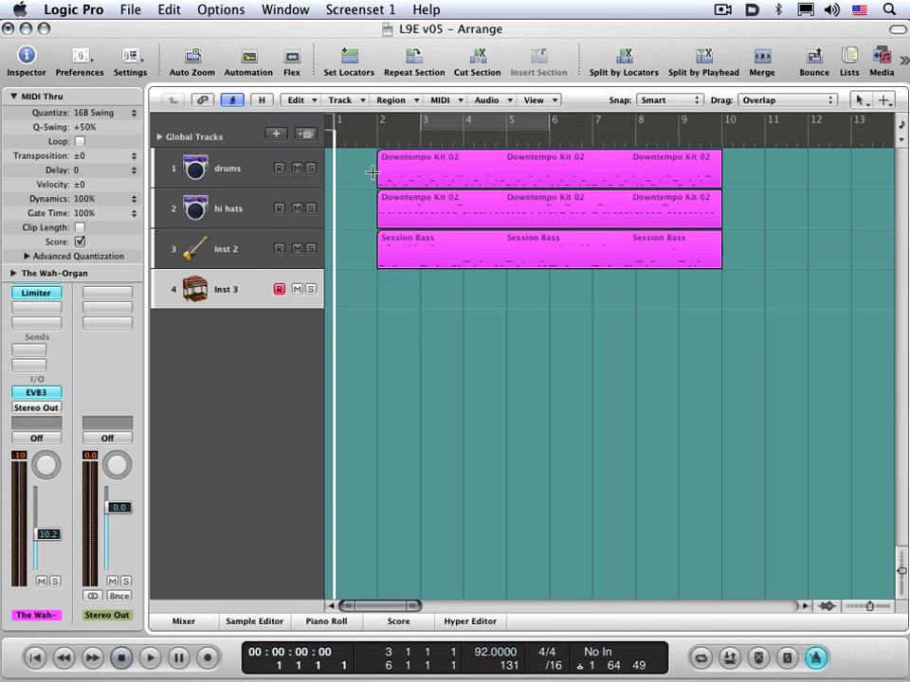
key(period)
key(r)
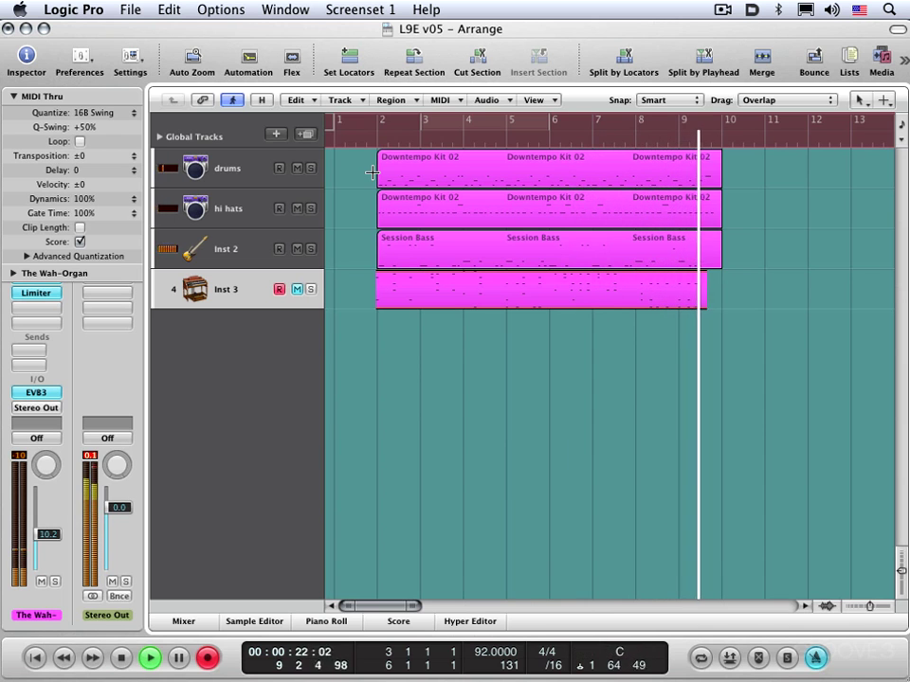
key(space)
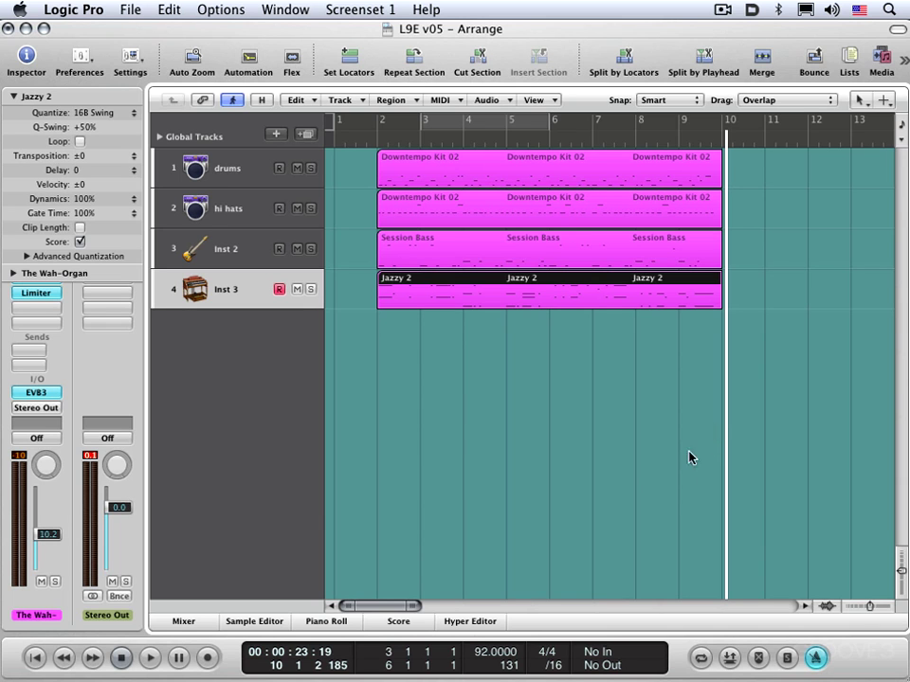
Step: Enable Autopunch with the punch-in at bar 3, leave Cycle off, and turn on Replace mode
click(727, 658)
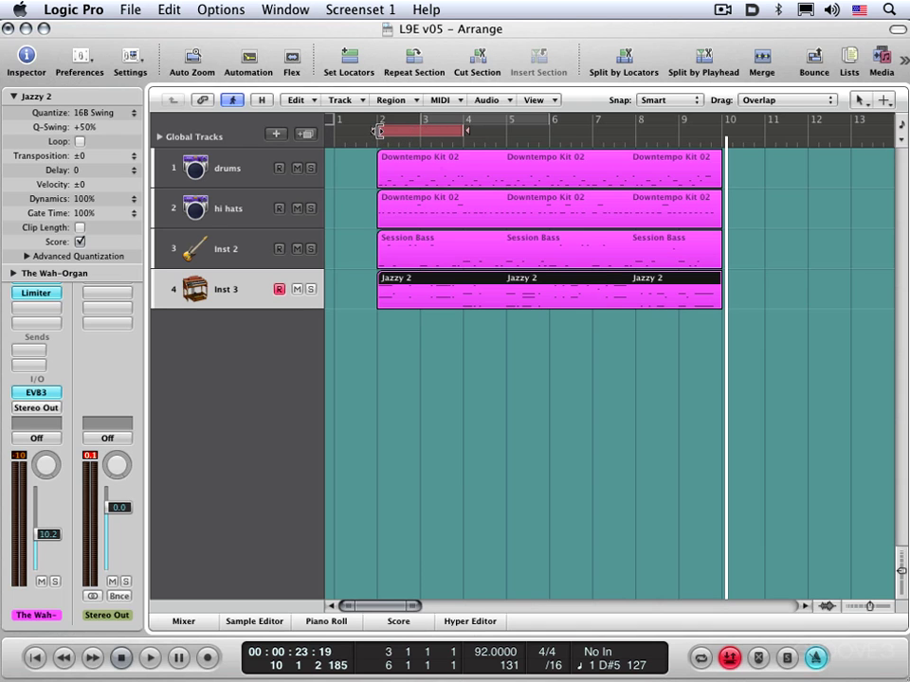
drag(377, 131, 441, 138)
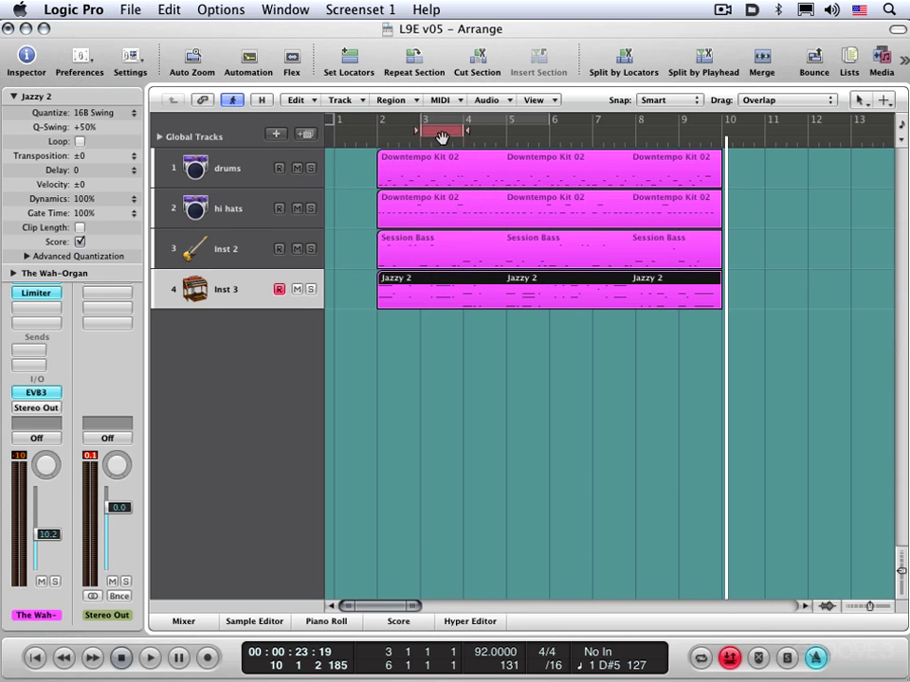
click(729, 656)
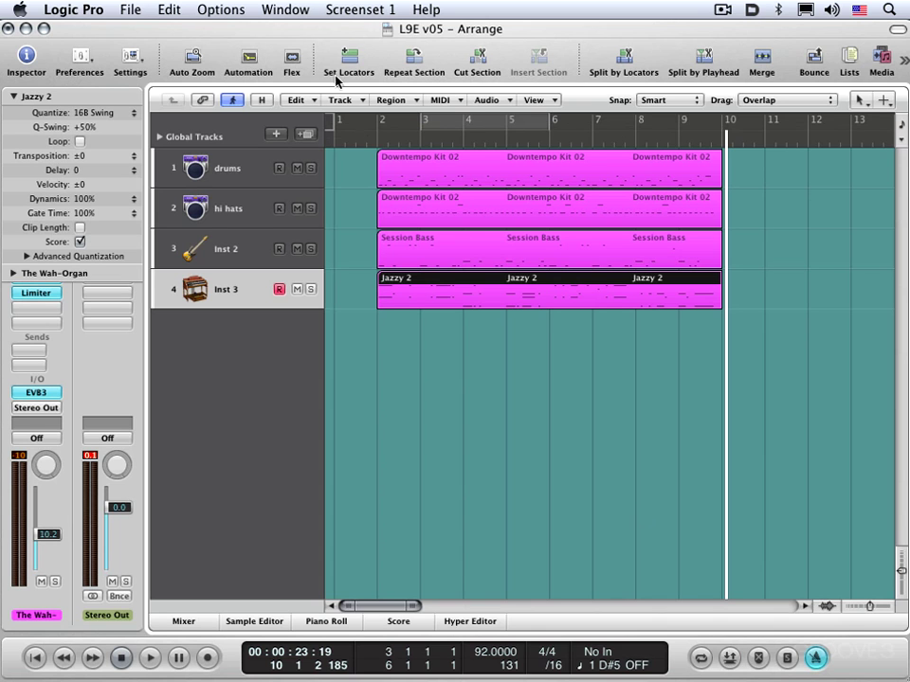
super+click(443, 130)
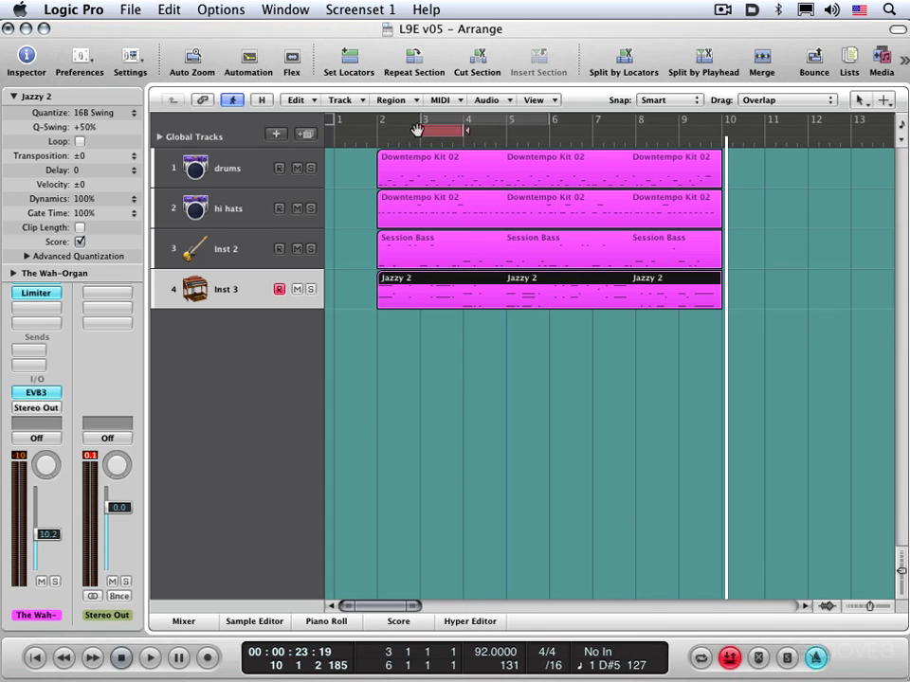
super+click(450, 129)
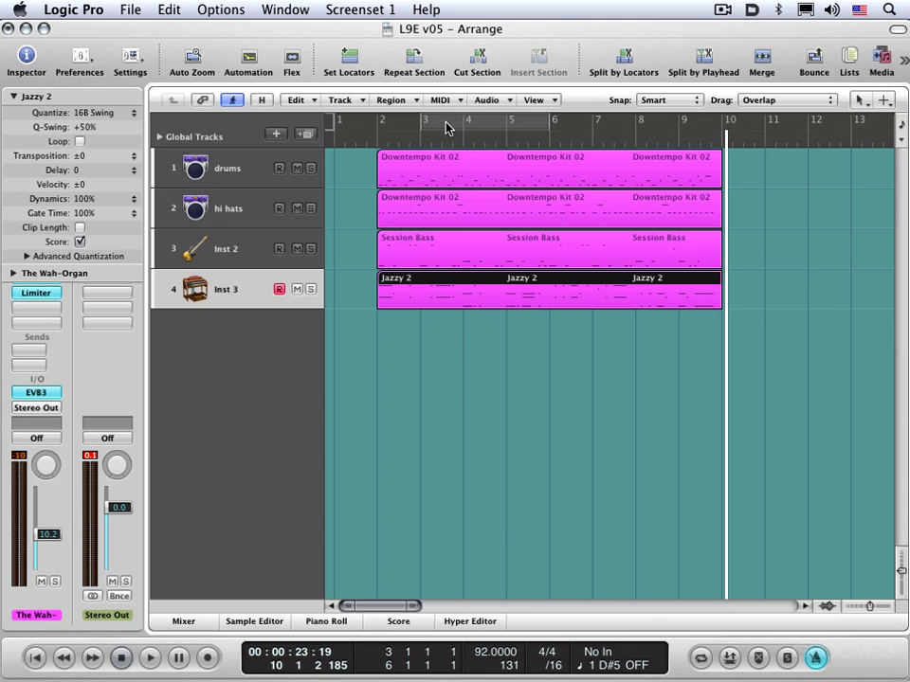
click(445, 126)
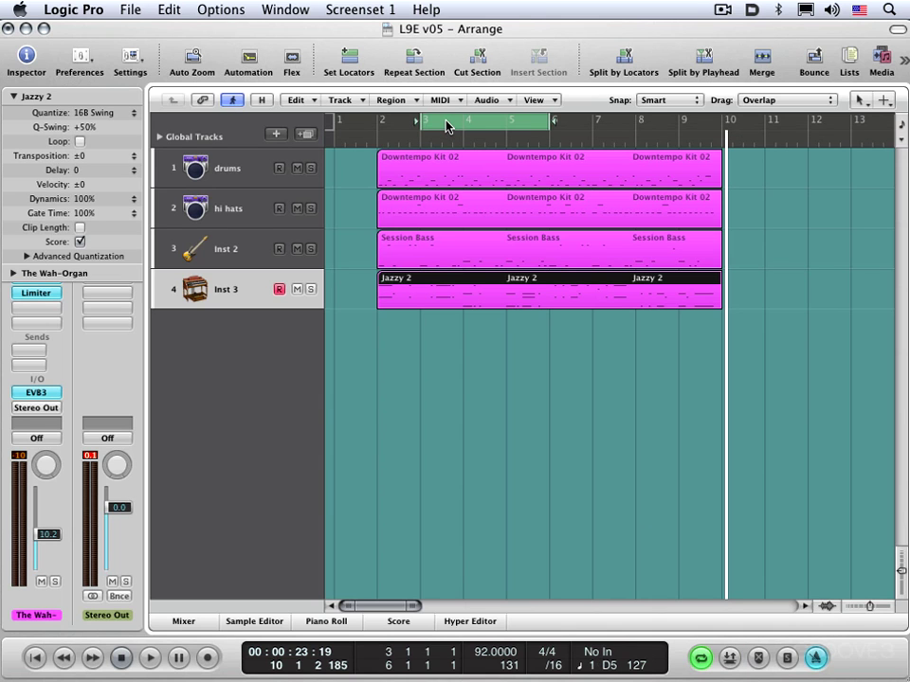
super+click(447, 126)
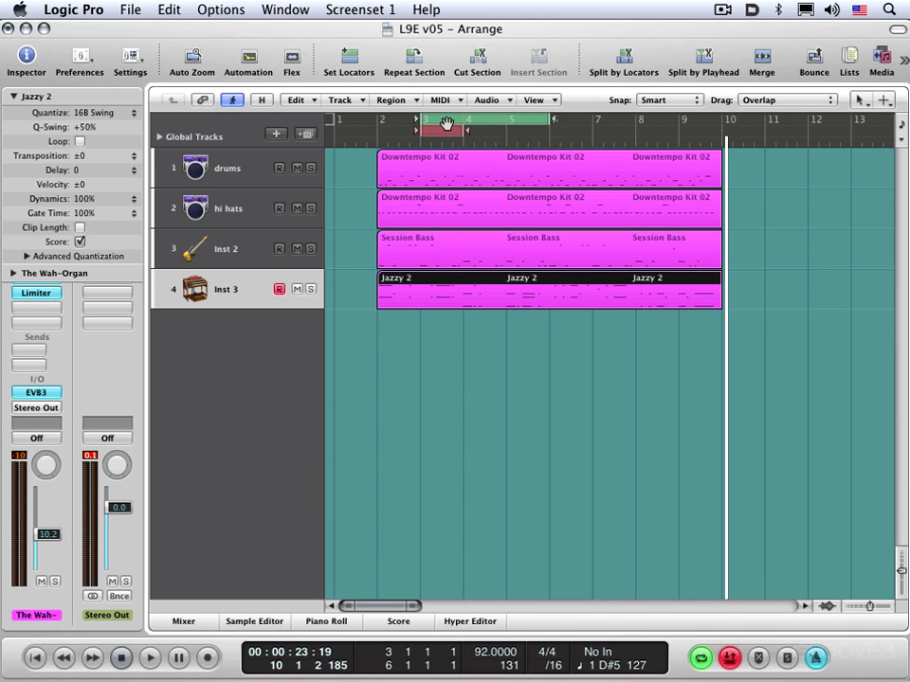
click(452, 120)
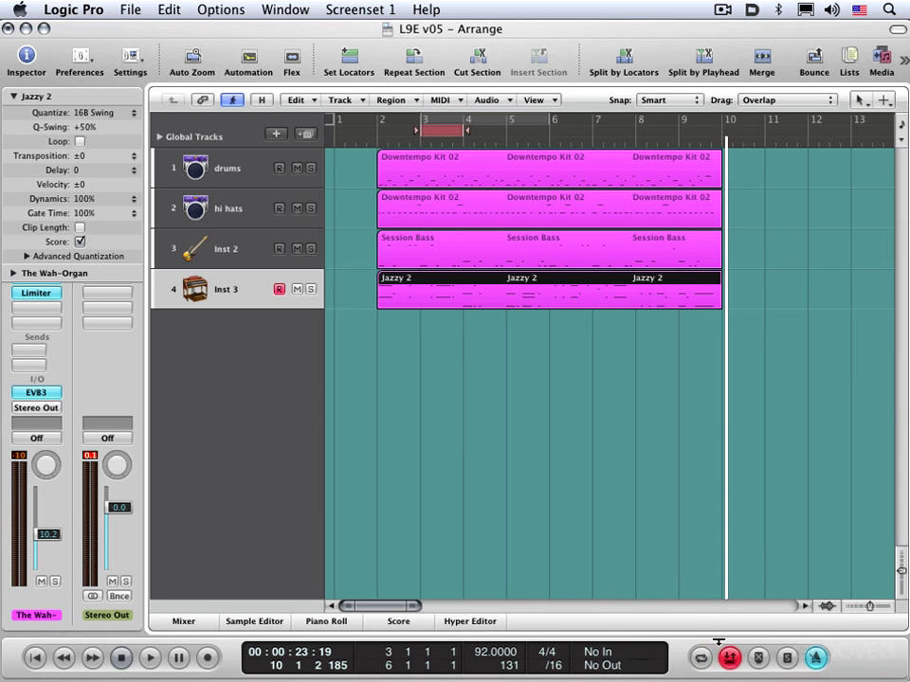
click(758, 658)
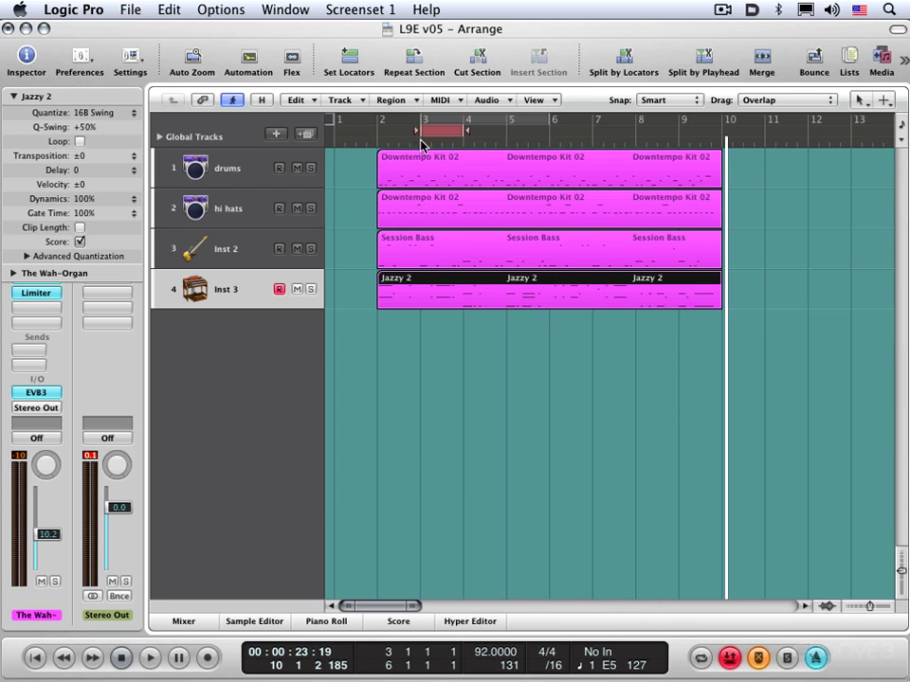
Step: Record a replacement Jazzy 2 organ take through the bar 3–4 punch range
click(377, 144)
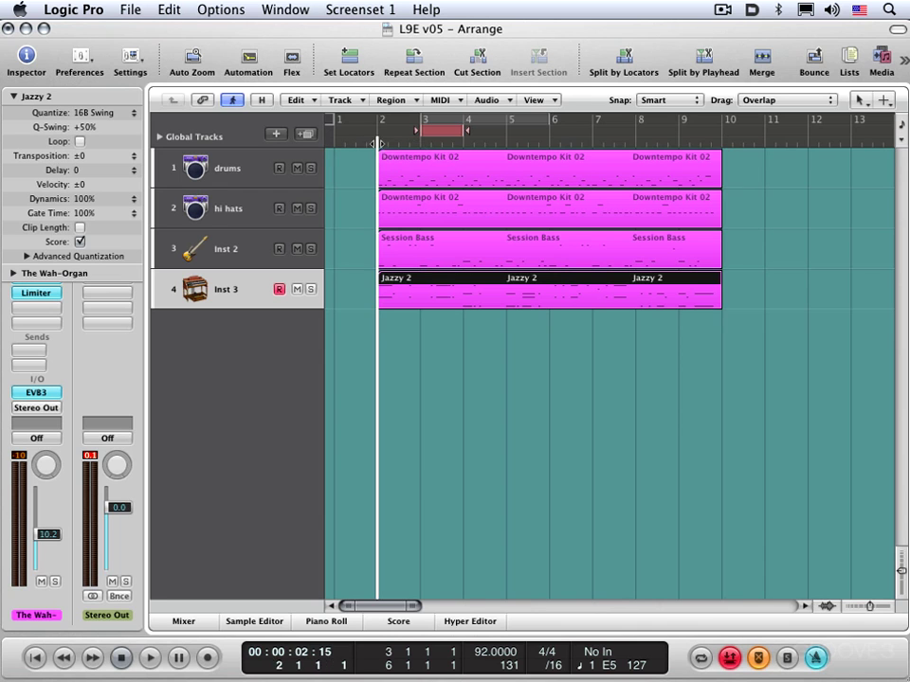
key(Delete)
key(Return)
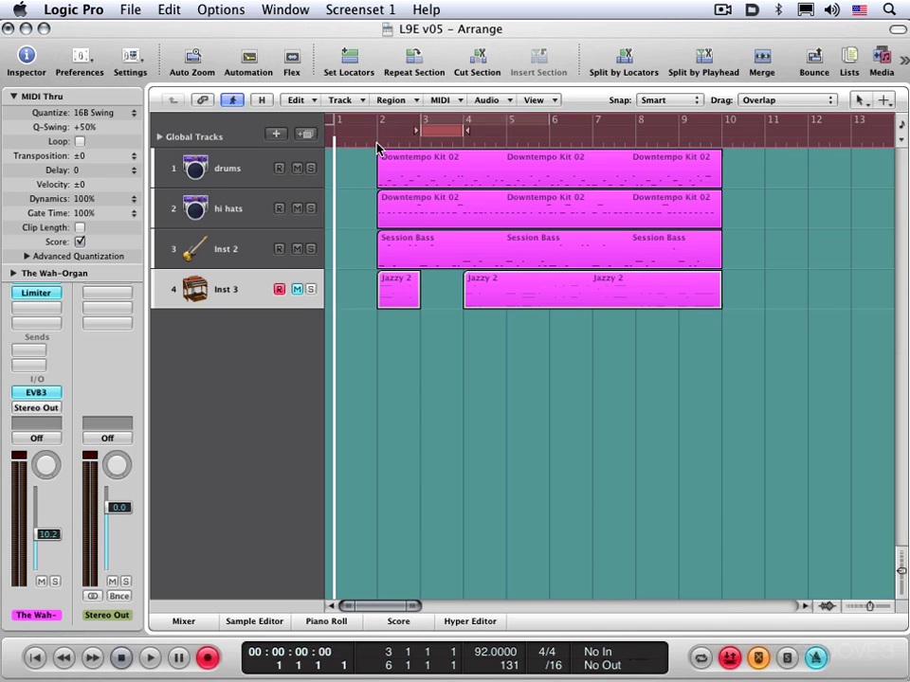
key(space)
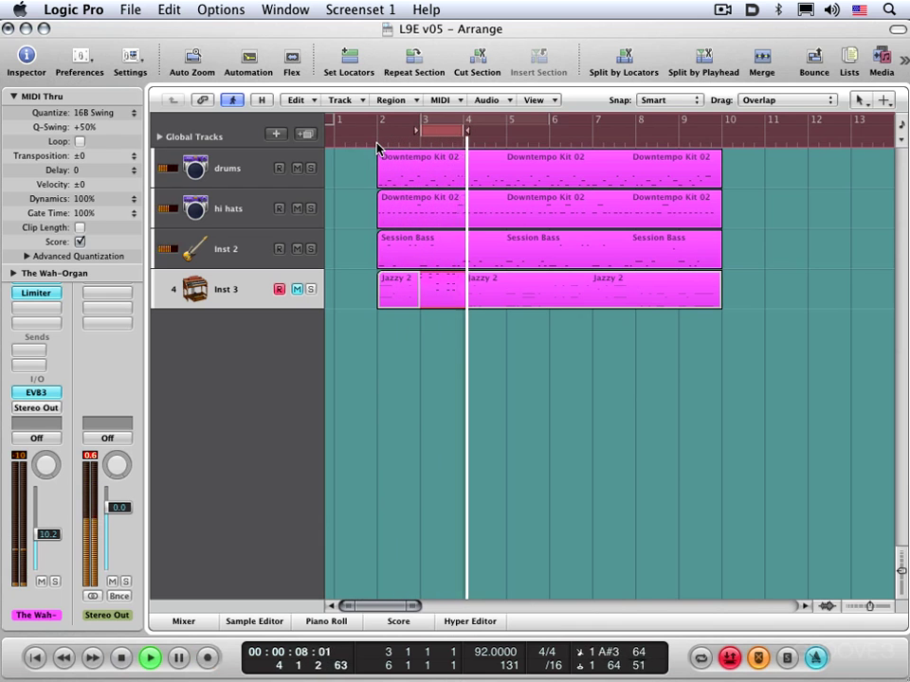
key(space)
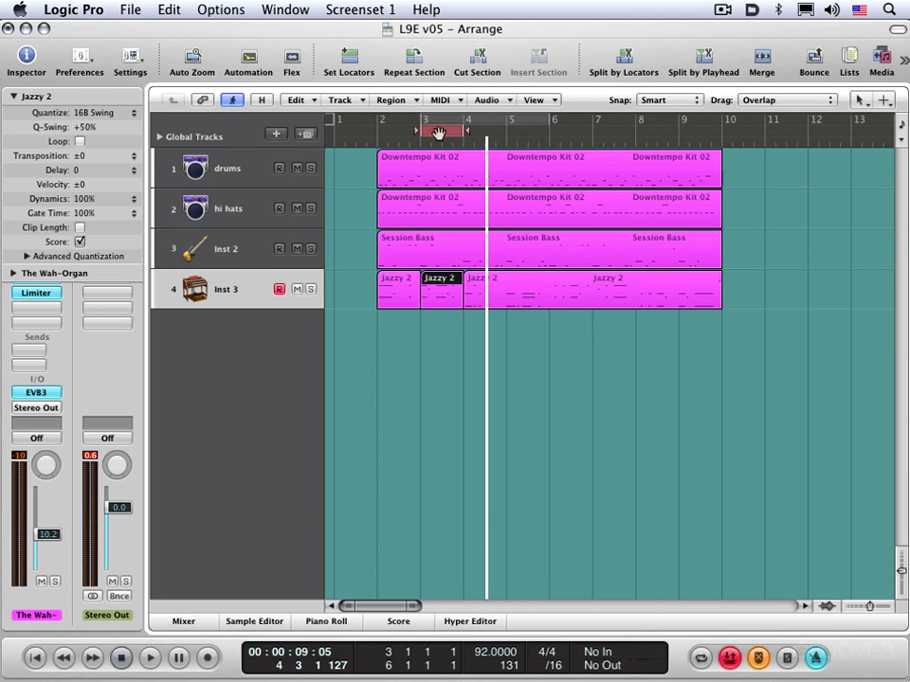
Step: Audition the new take from around bar 1.7, then park the playhead near bar 6
double_click(371, 147)
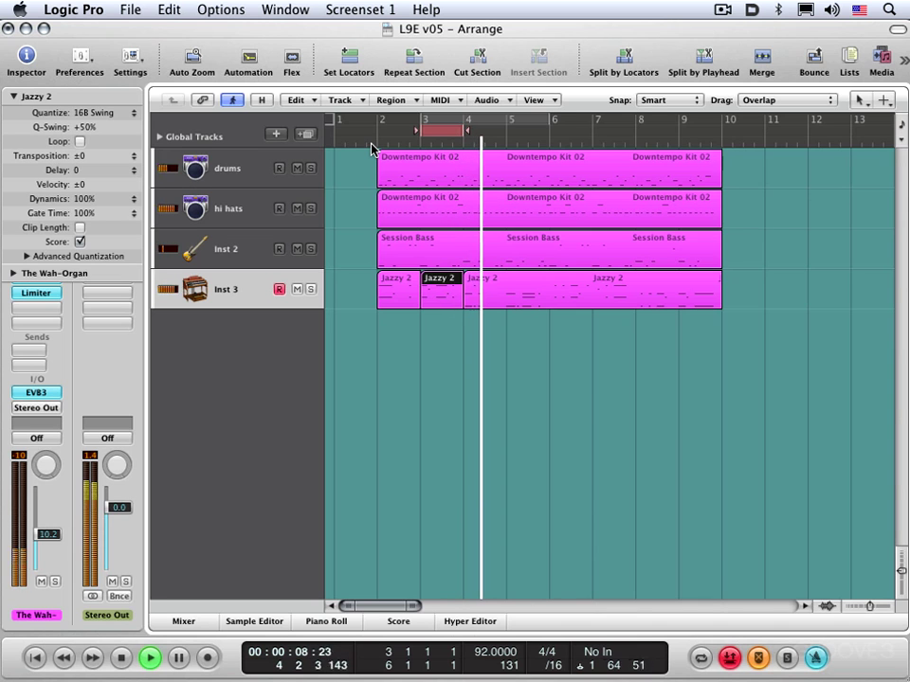
key(space)
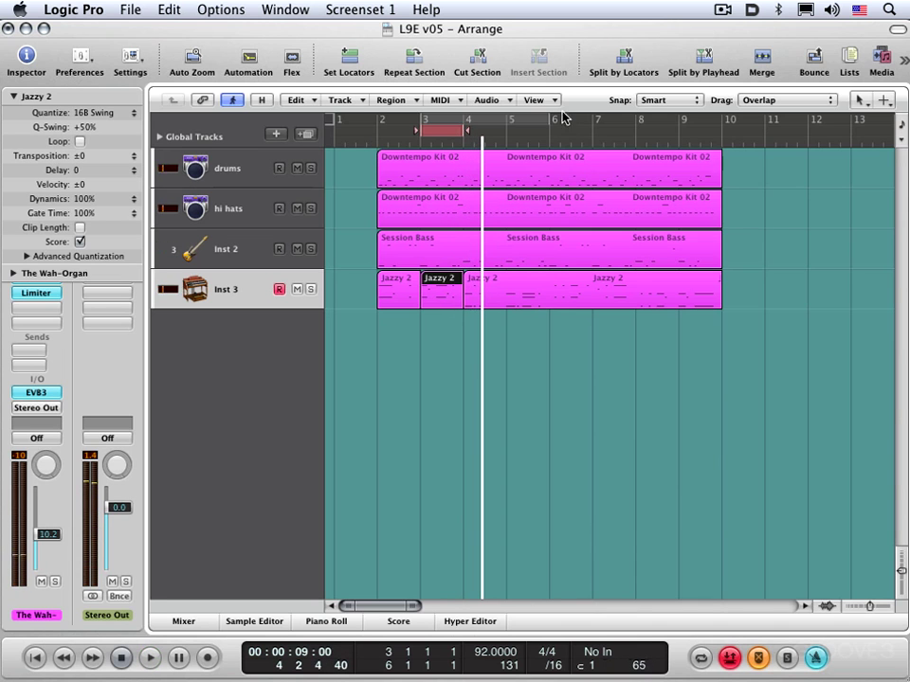
click(544, 144)
Step: Move the punch range to bars 7–8 and create a cycle range from bar 6 to bar 9
key(space)
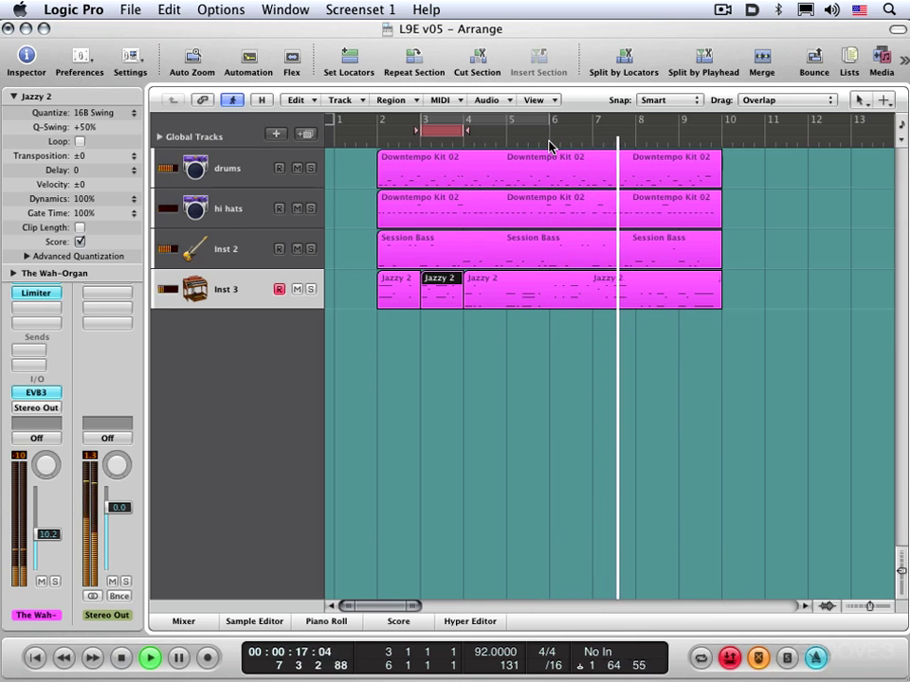
key(space)
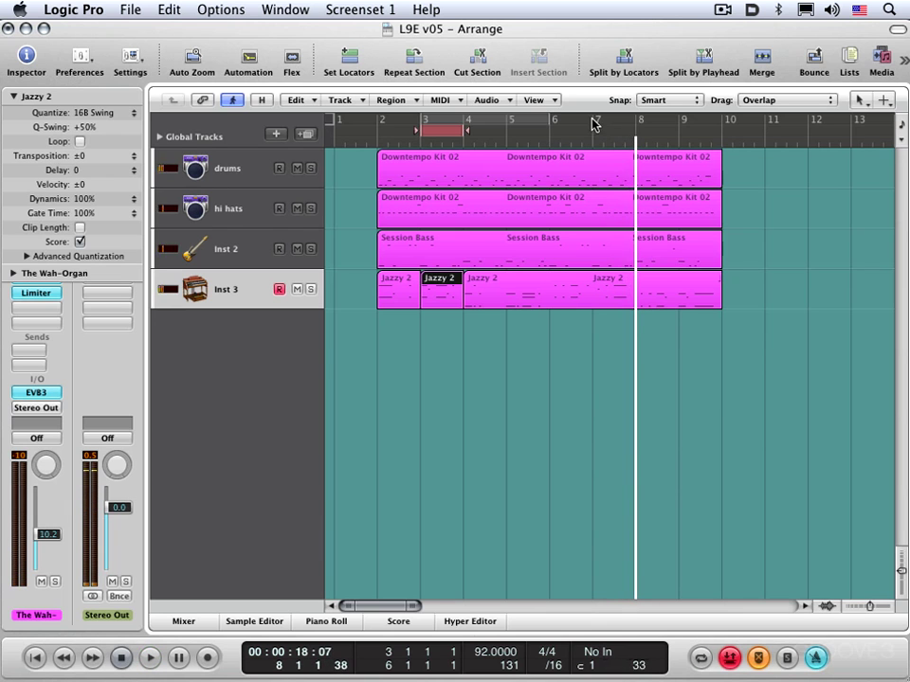
drag(594, 123, 639, 141)
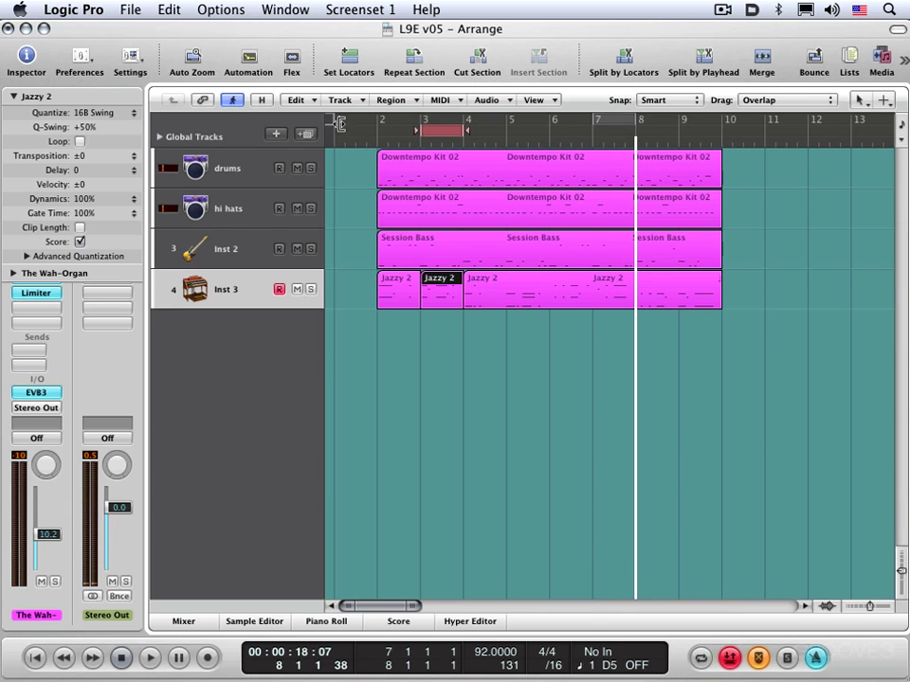
key(c)
drag(445, 130, 613, 131)
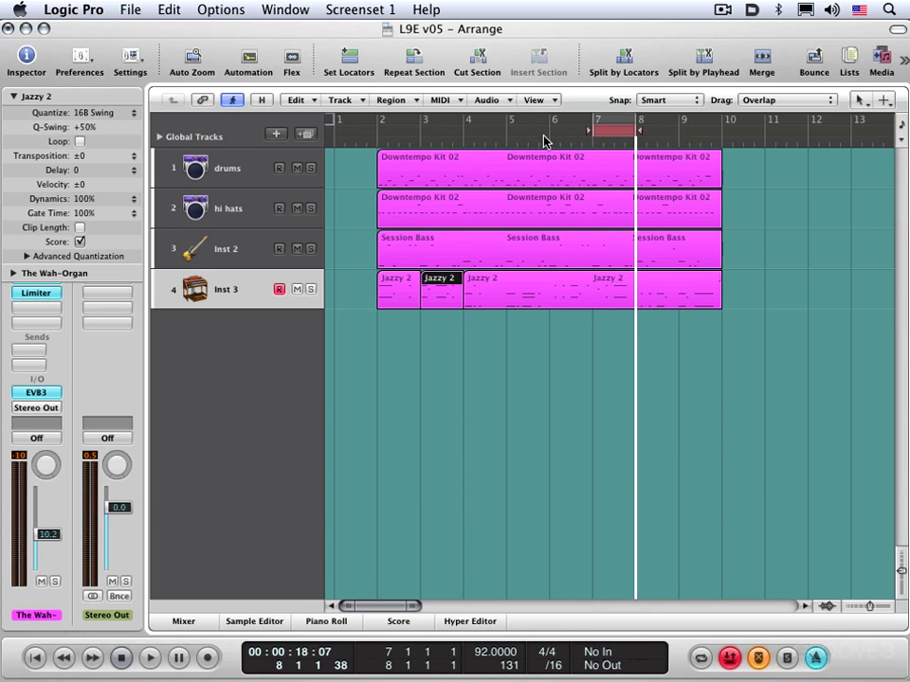
drag(547, 128, 678, 135)
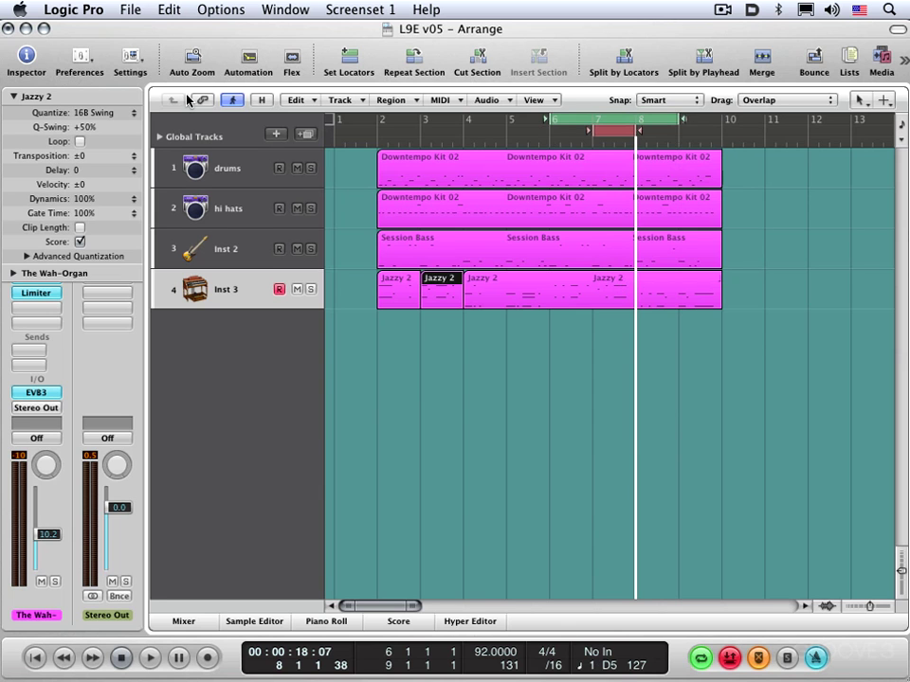
Step: Set Overlapping Recordings to 'Create tracks and mute in Cycle record' in the Recording project settings
key(alt+asterisk)
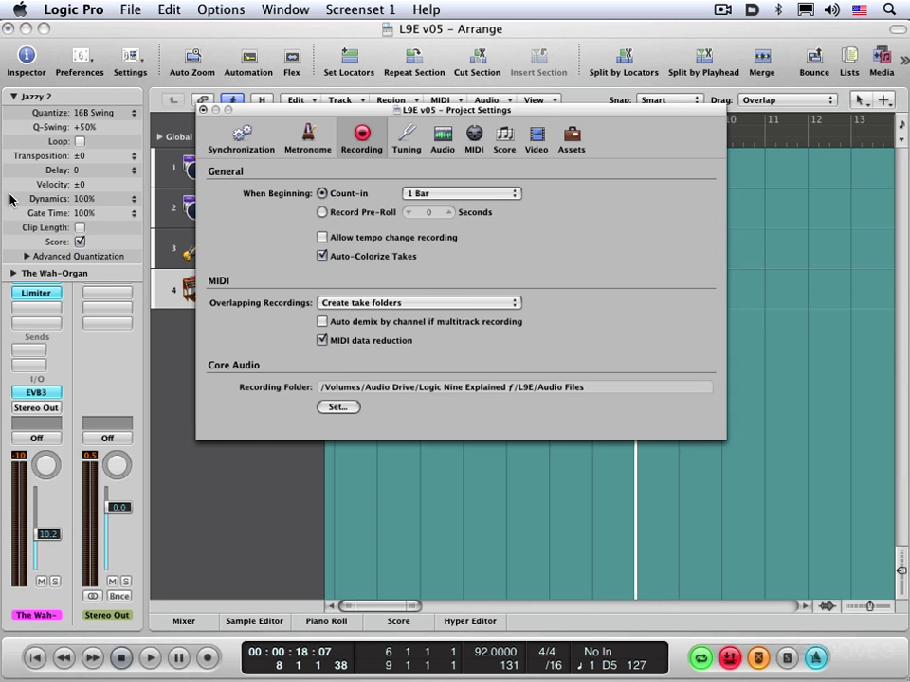
click(377, 303)
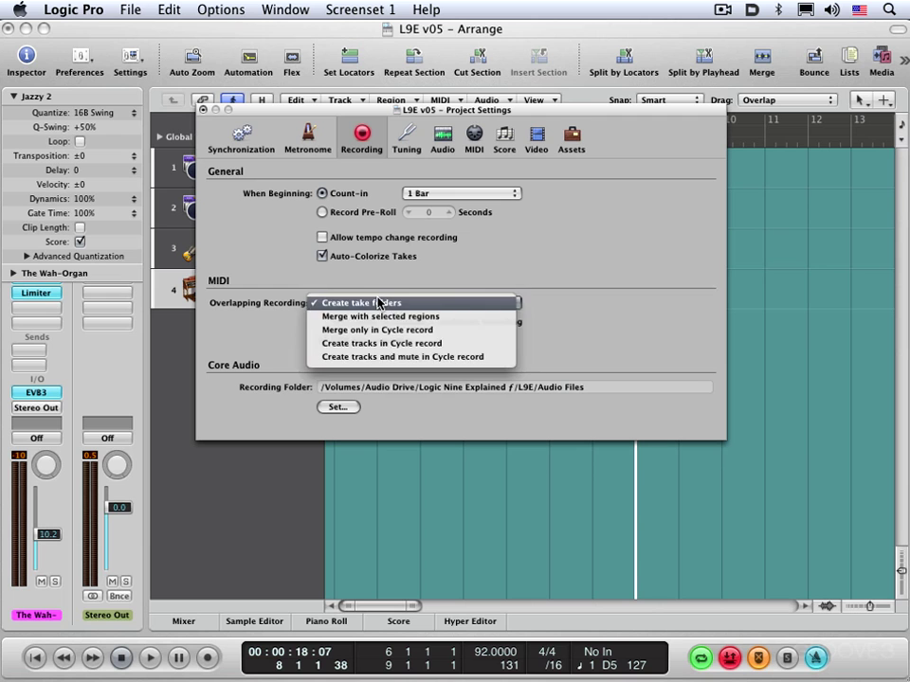
click(388, 358)
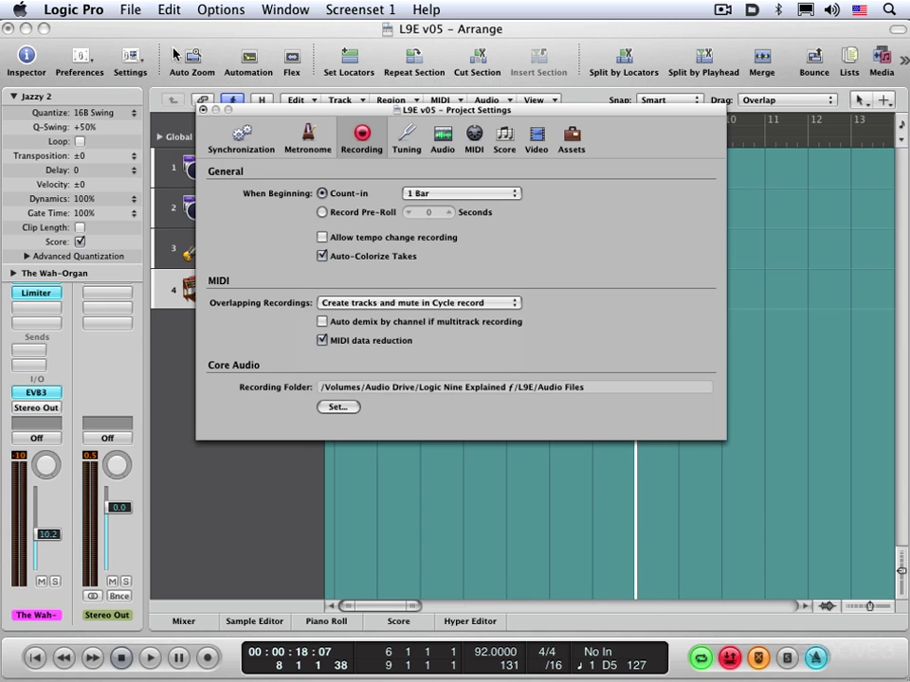
click(202, 111)
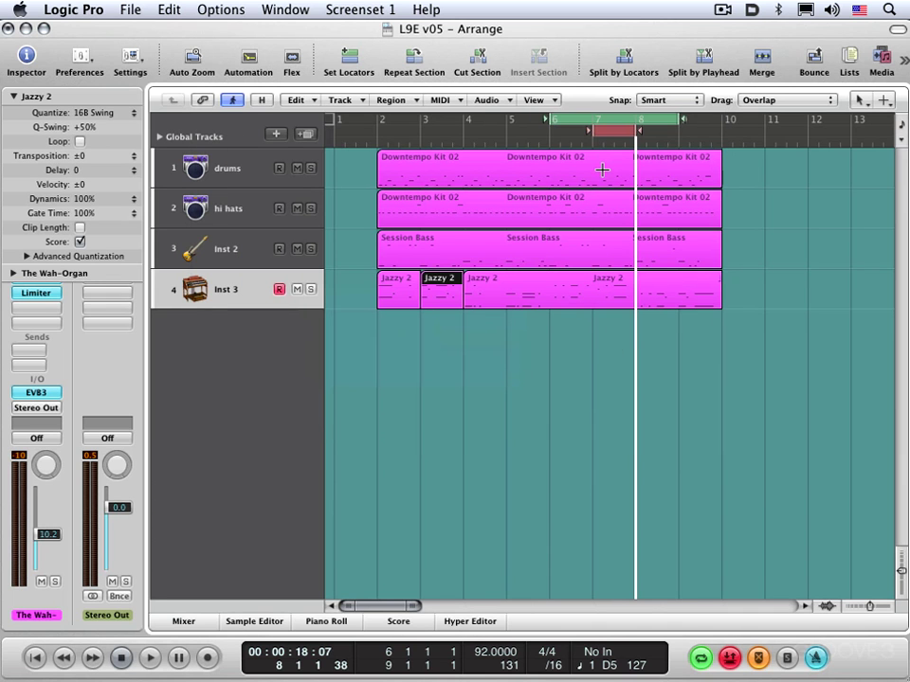
click(548, 144)
Step: Cycle-record four Jazzy 2 organ takes over bar 7, then play them back
key(r)
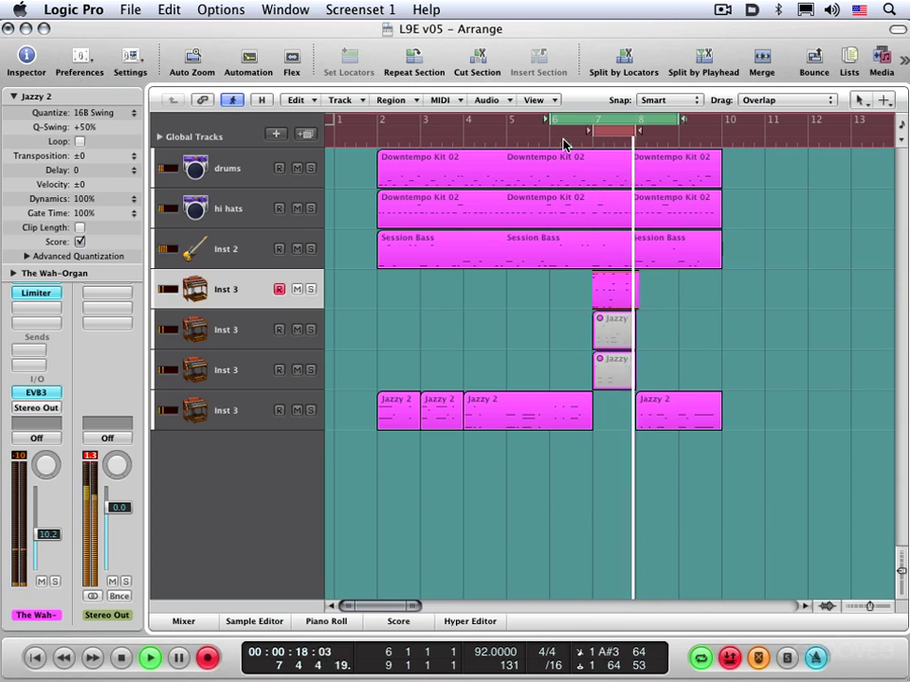
key(space)
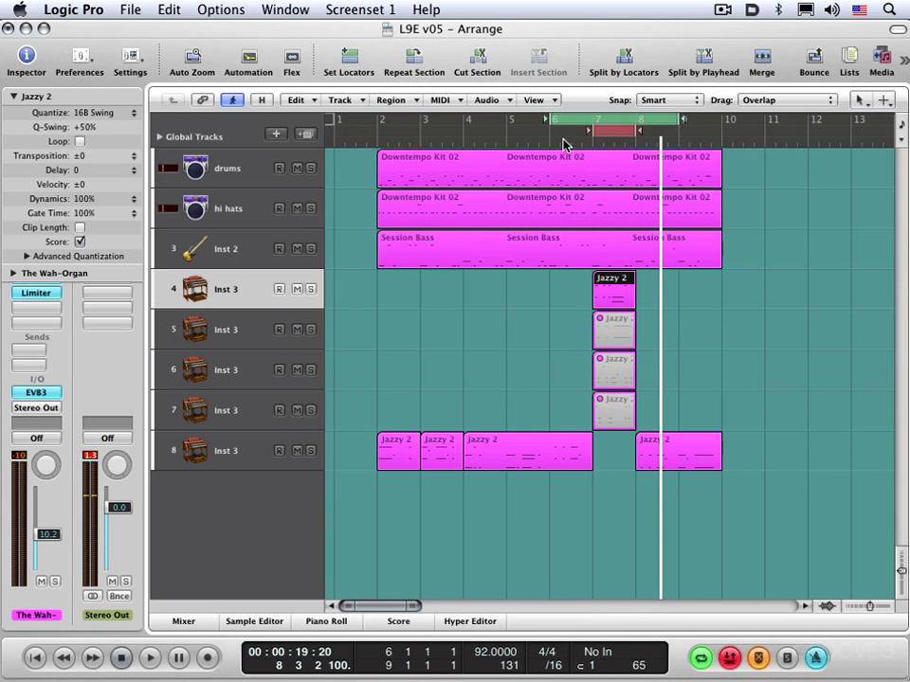
key(space)
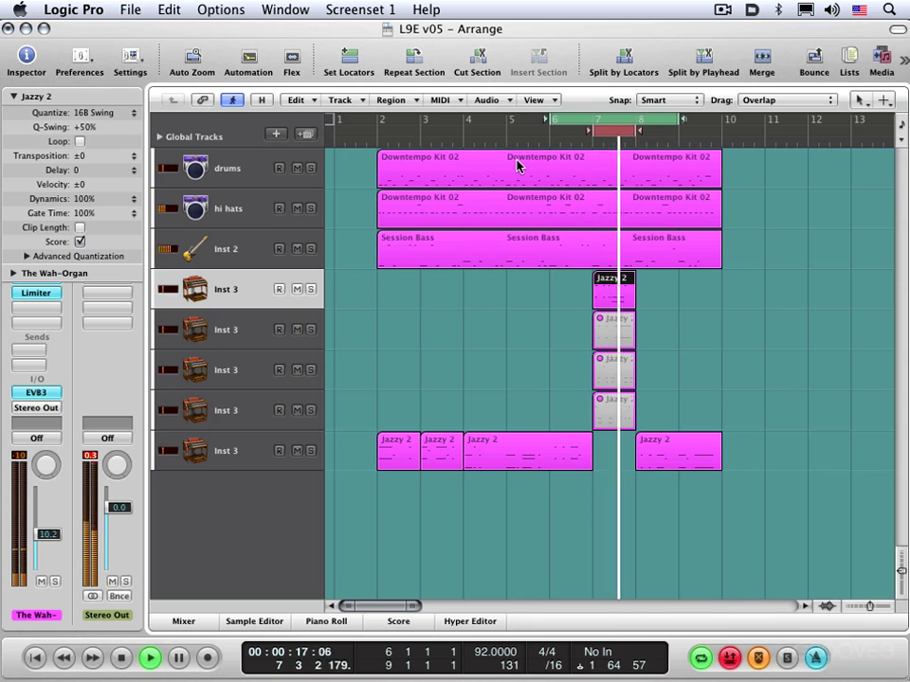
key(space)
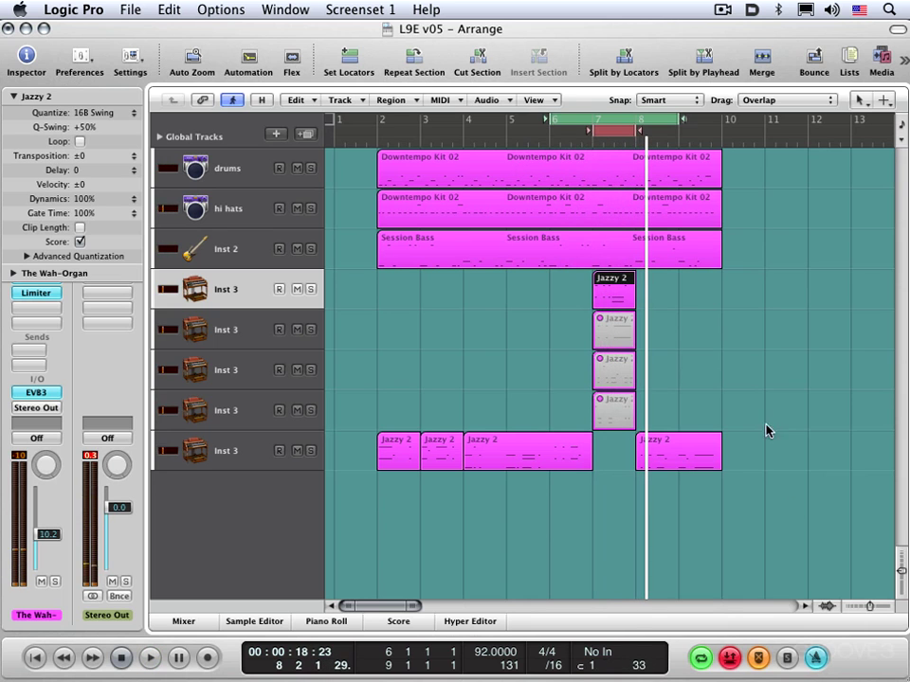
Step: Switch off Autopunch and Replace recording in the transport
click(730, 661)
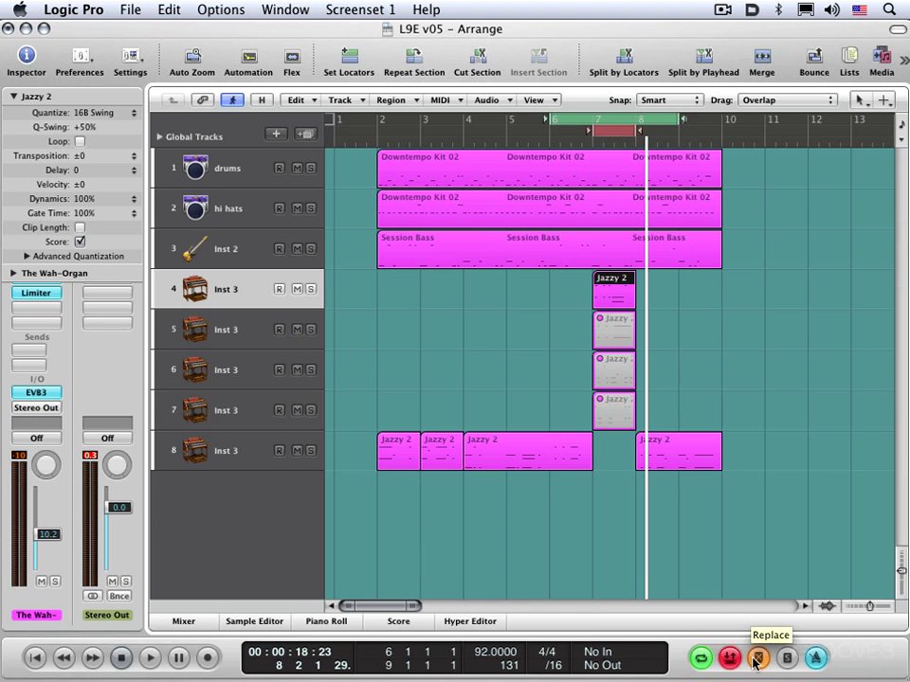
click(729, 657)
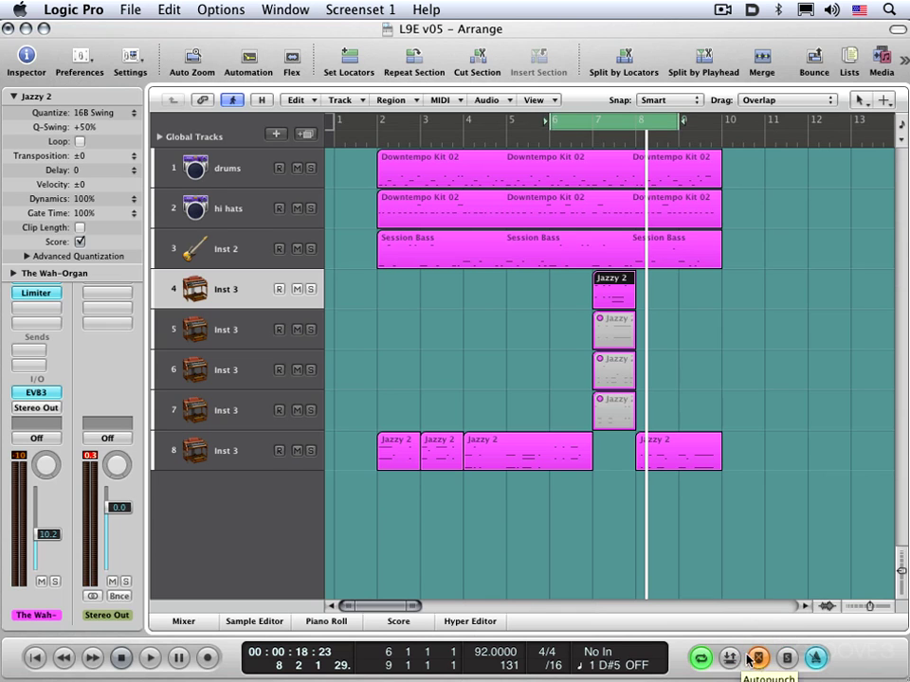
click(758, 657)
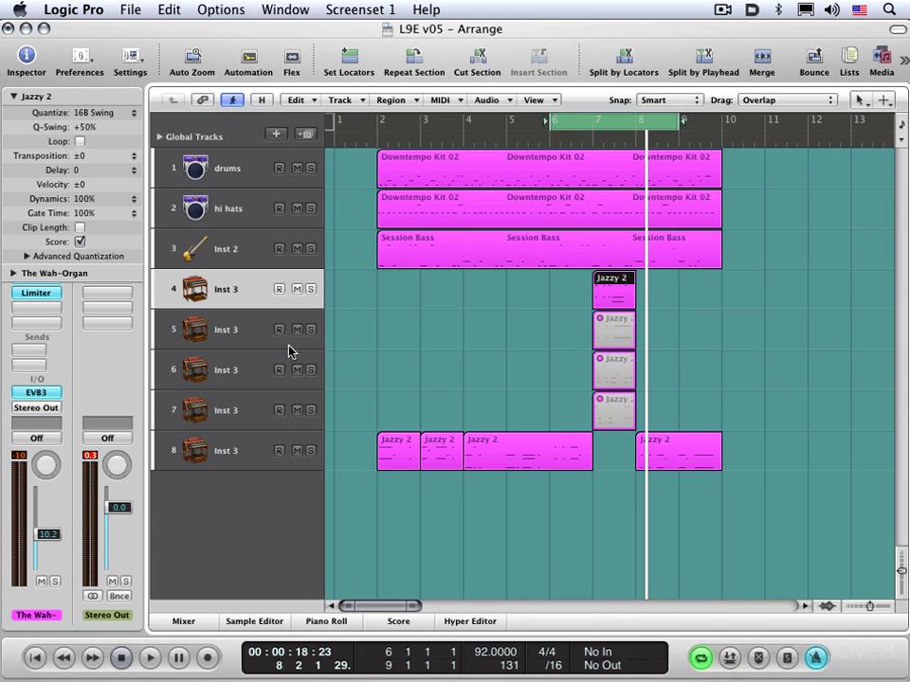
Step: Rename track 3 to 'Bass' and track 4 to 'WahOrgan'
double_click(226, 249)
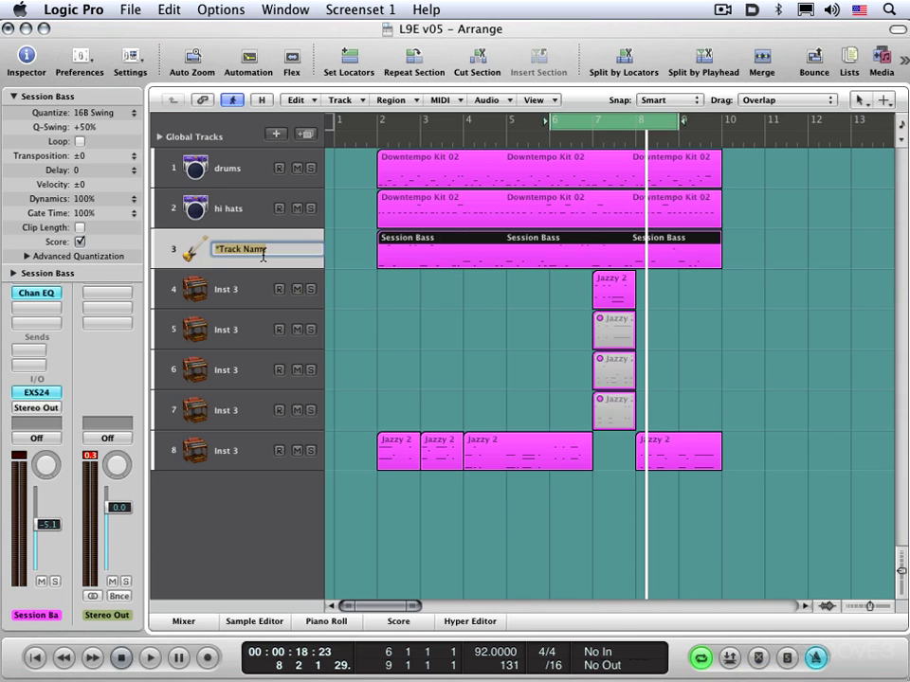
key(Tab)
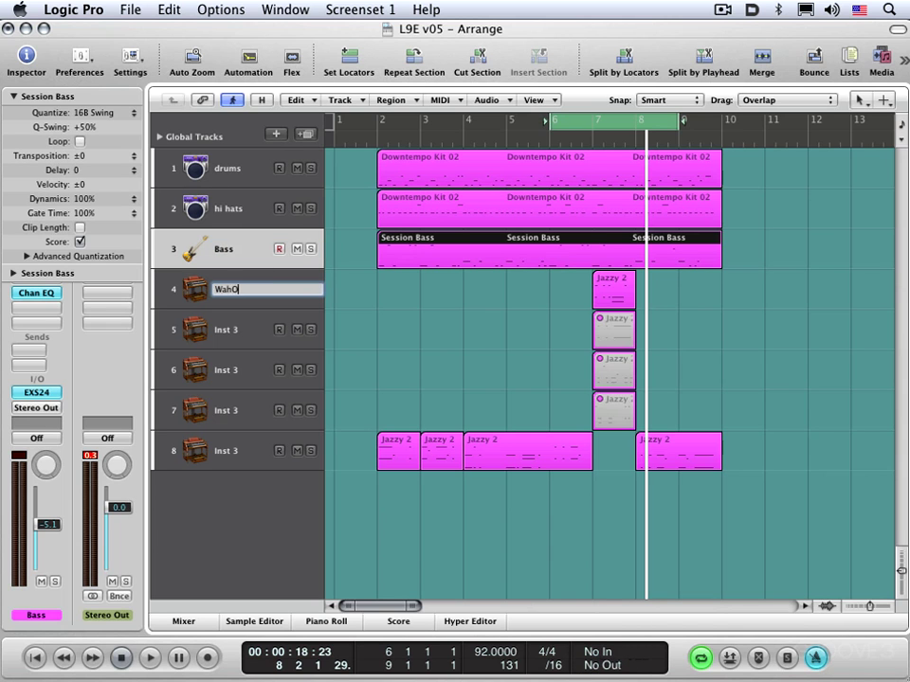
key(Return)
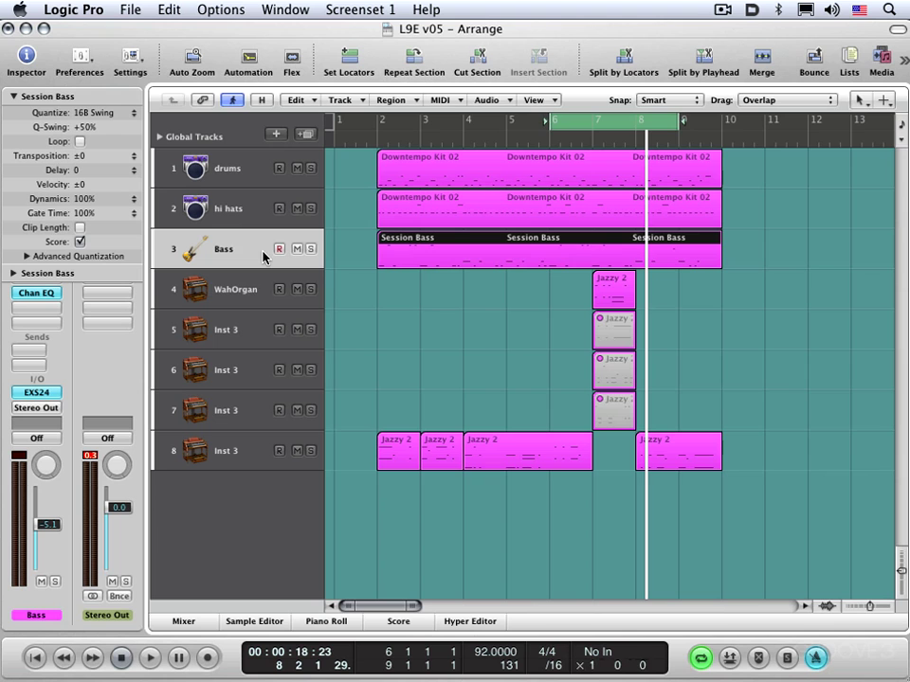